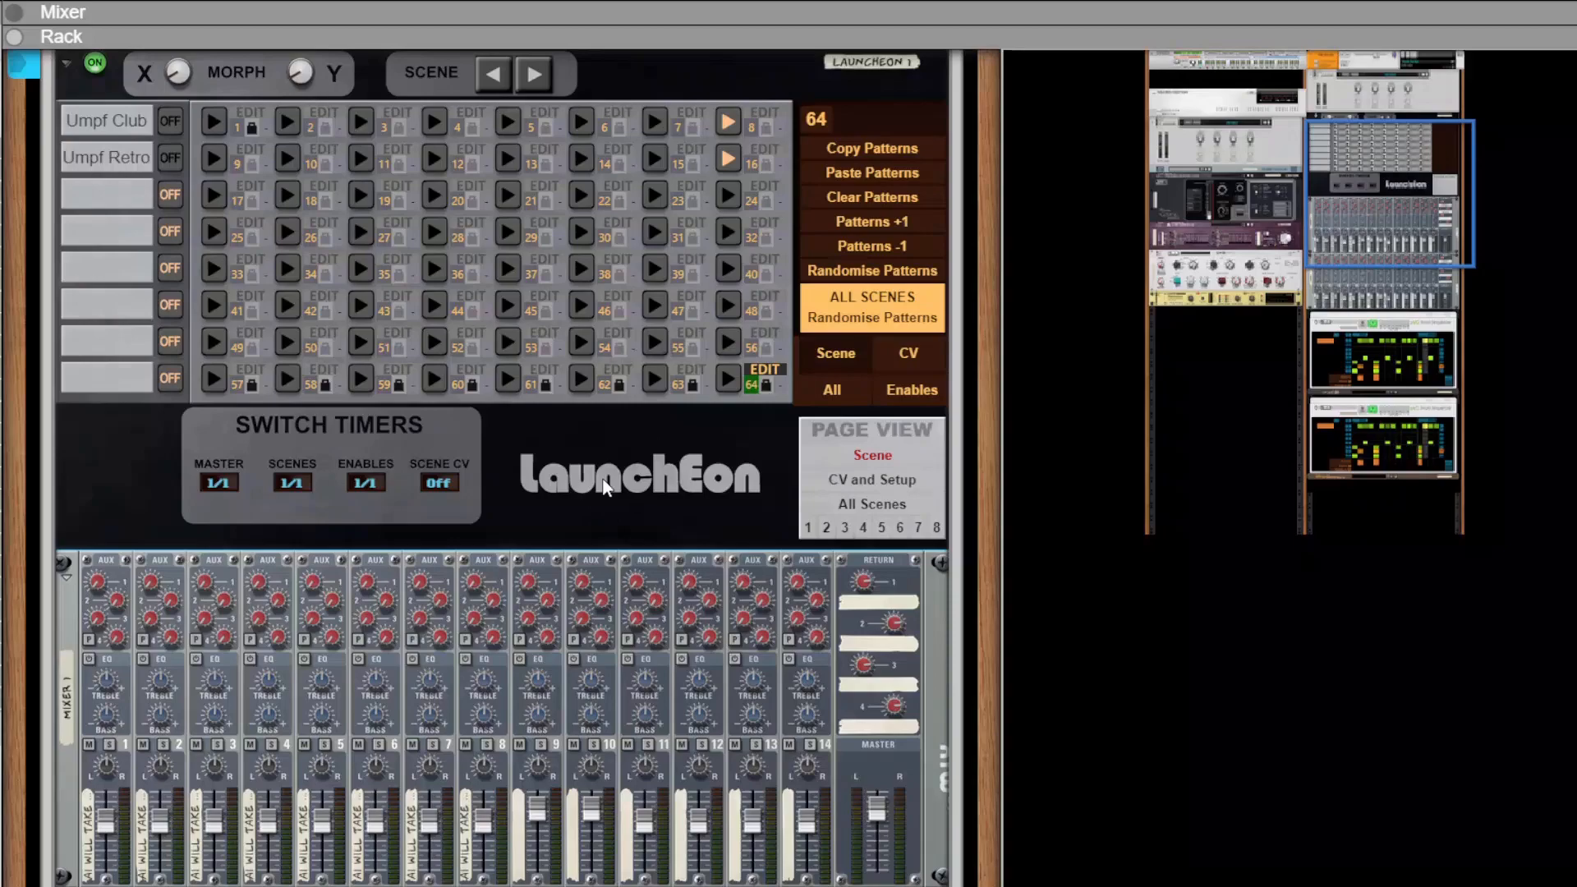
Look over the two mixers and the Umpf Club and Umpf Retro drum sequencers in the rack, and play the patterns
scroll(603, 484, down, 10)
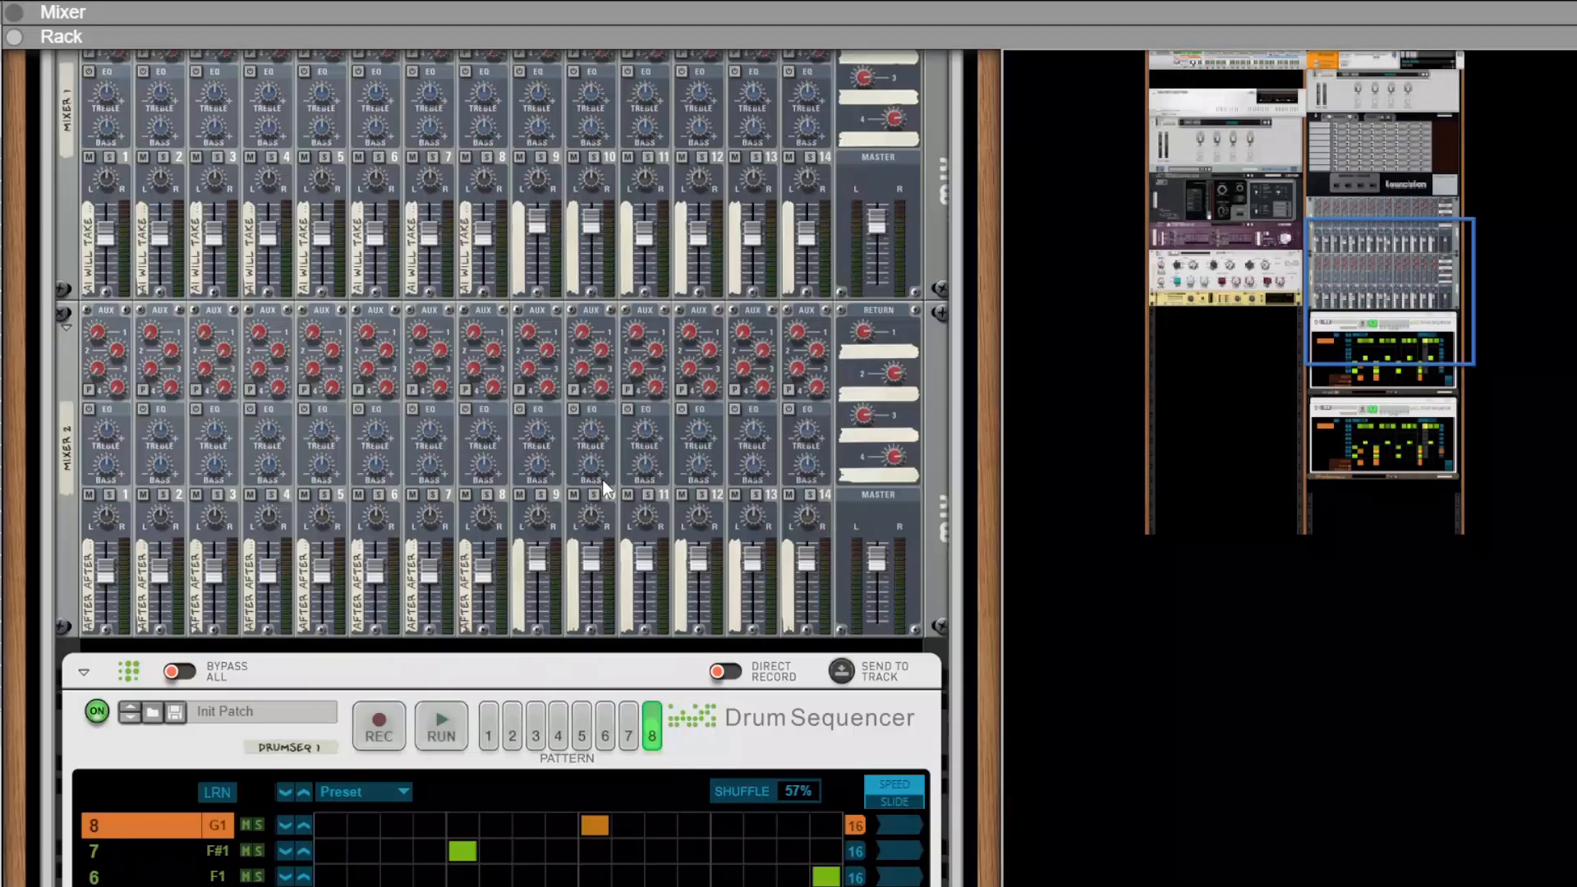
scroll(604, 489, down, 6)
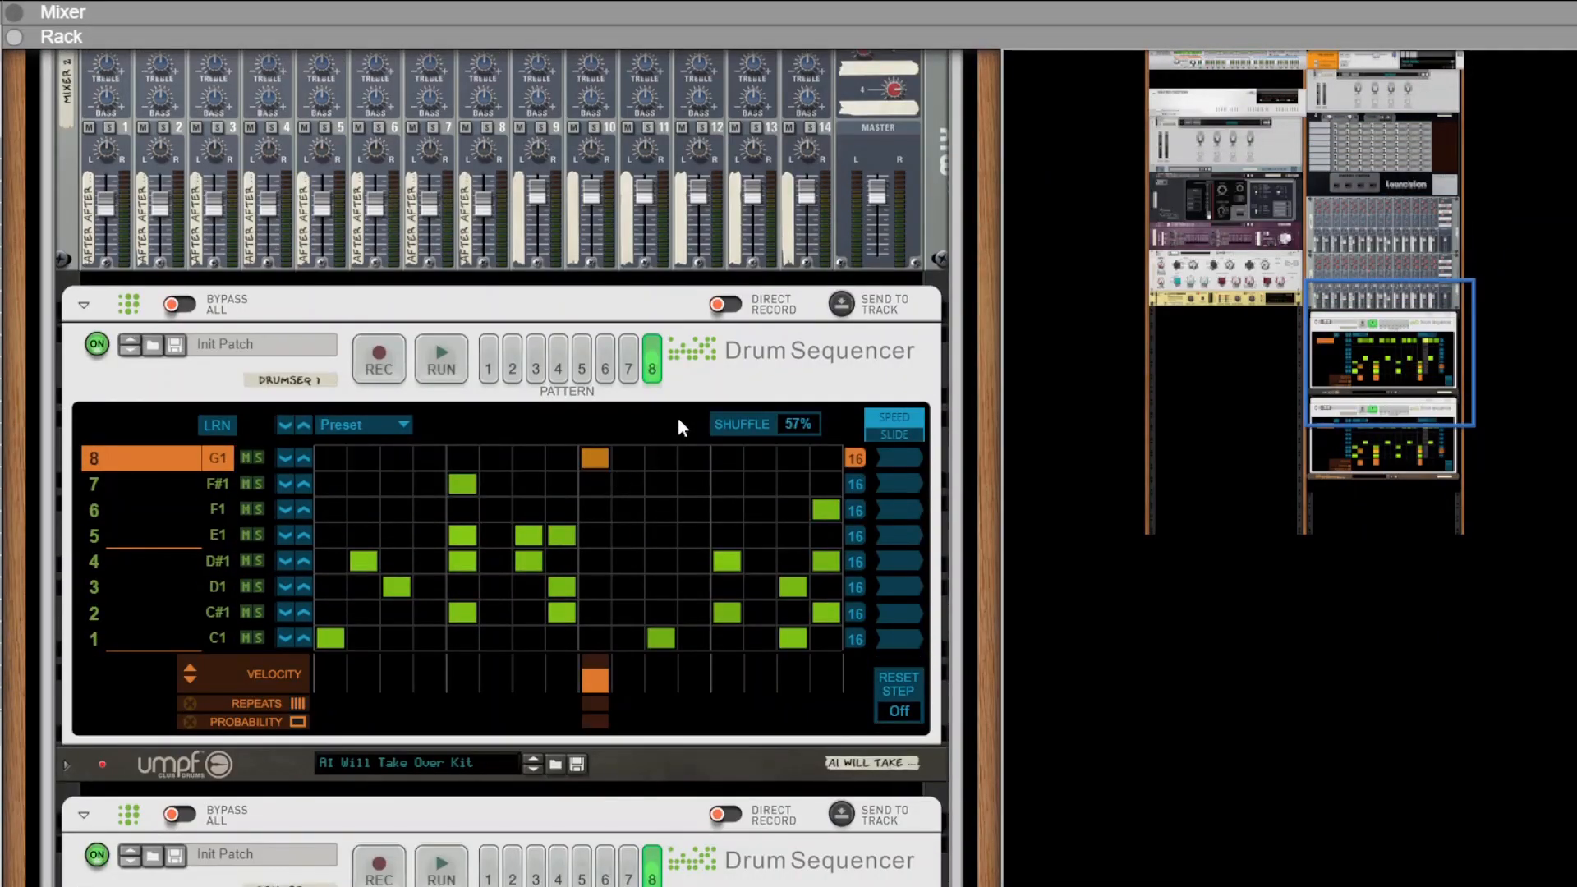
scroll(678, 419, down, 6)
scroll(678, 427, up, 2)
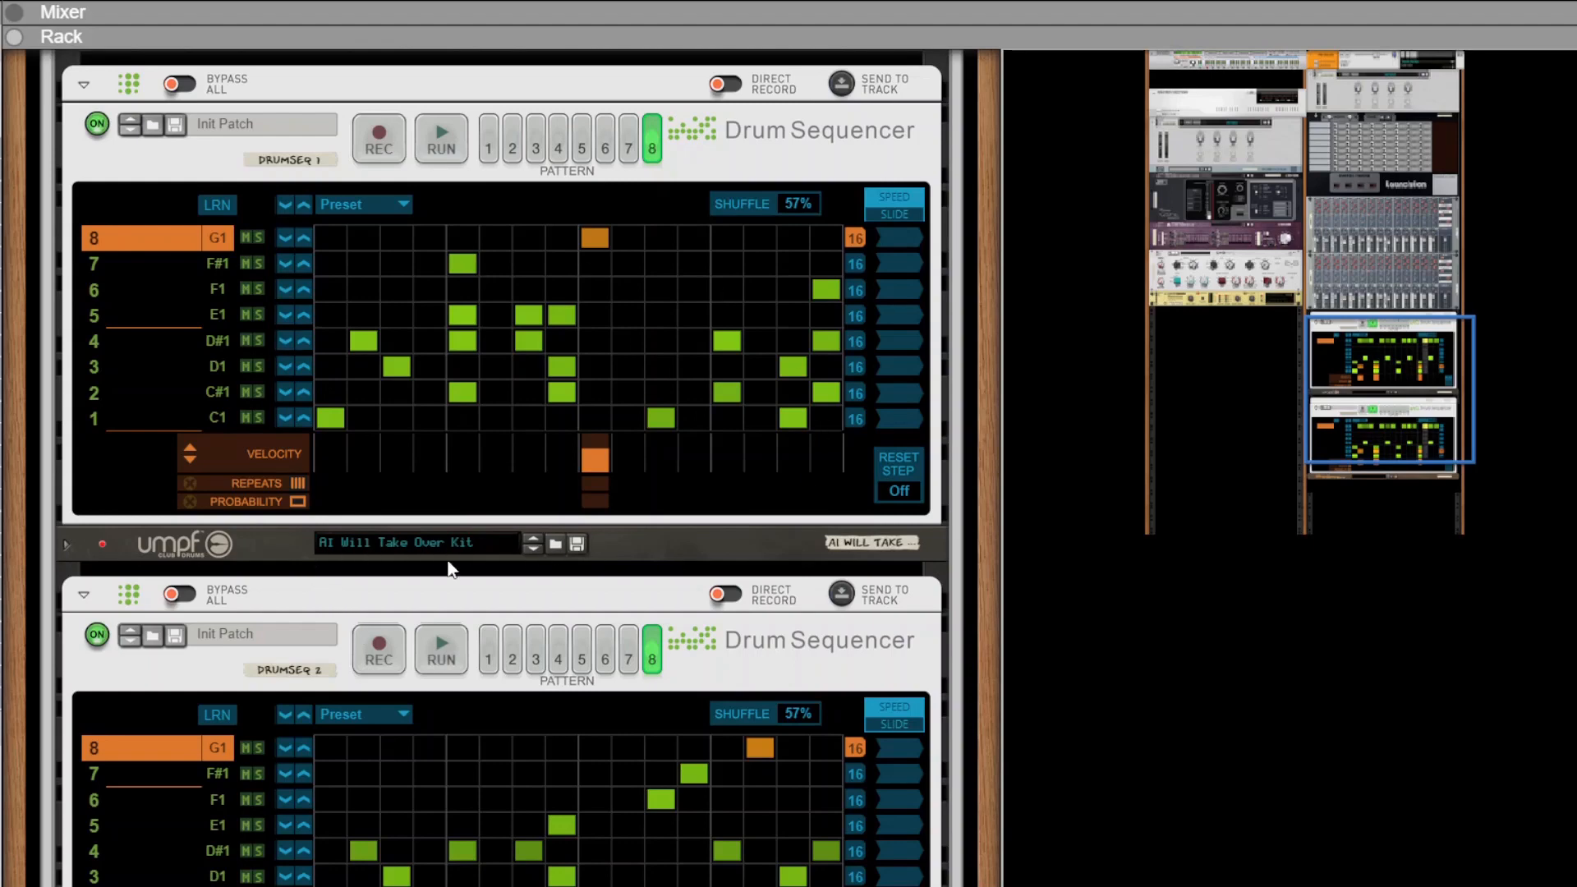
scroll(455, 559, down, 5)
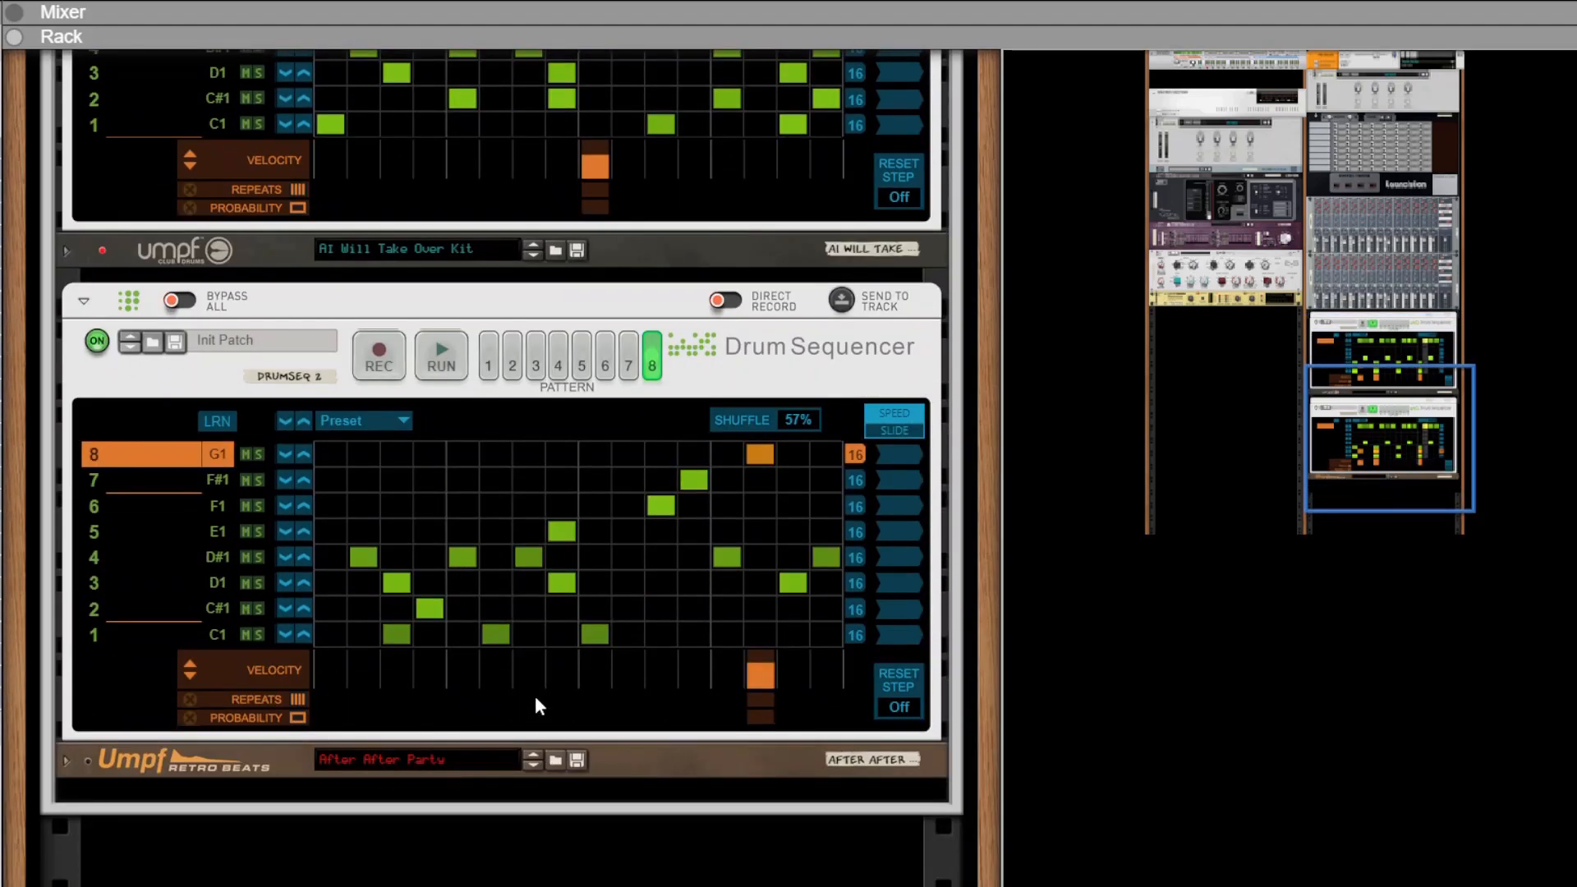
scroll(683, 596, up, 6)
key(space)
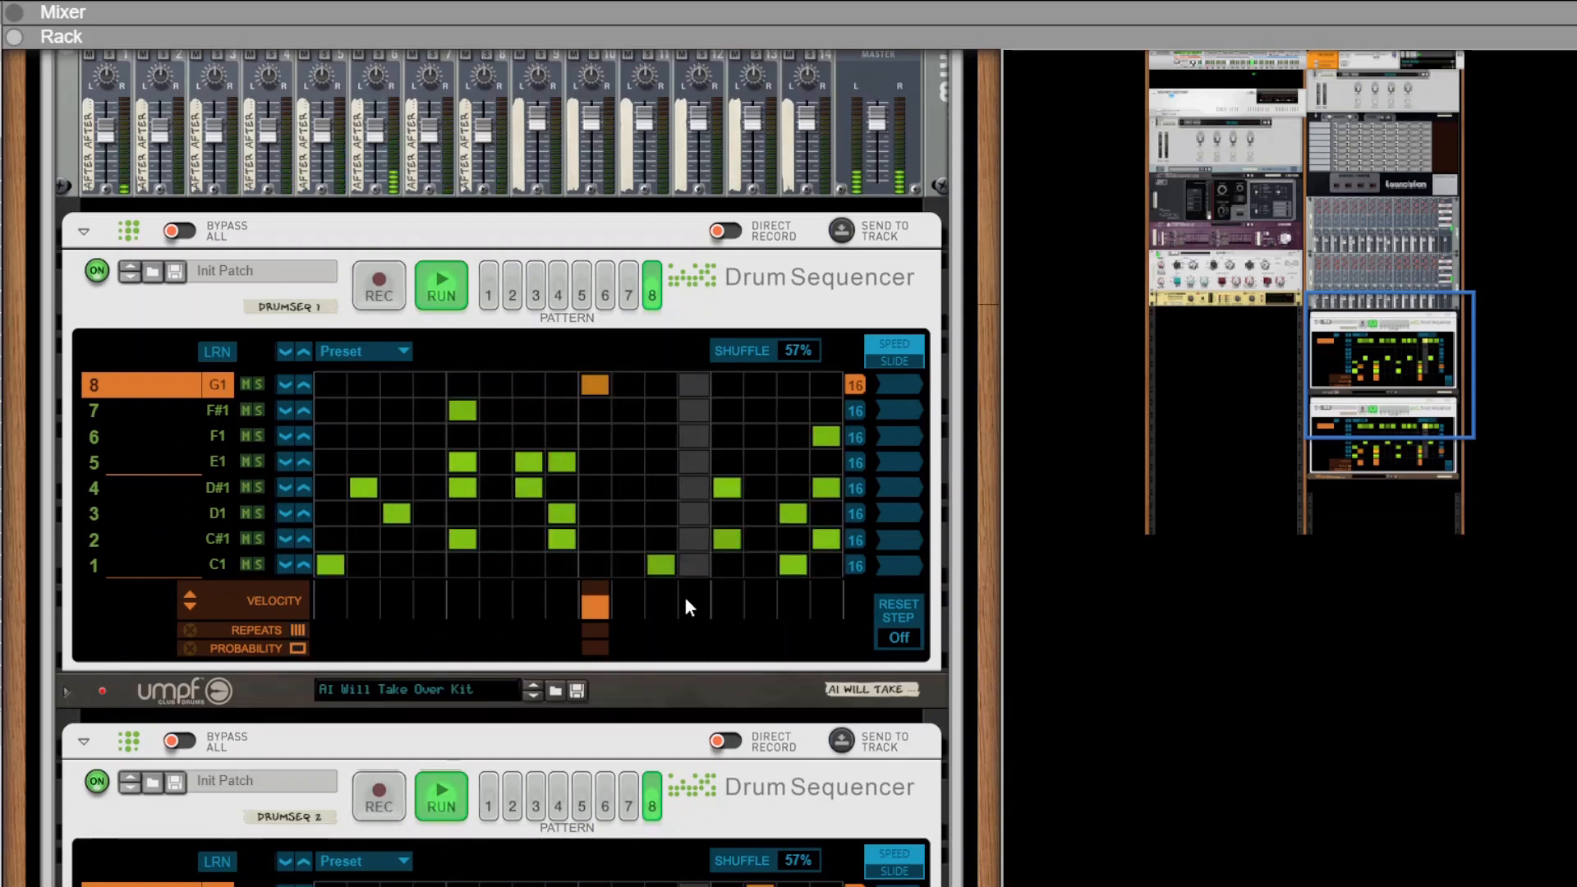
scroll(687, 598, down, 1)
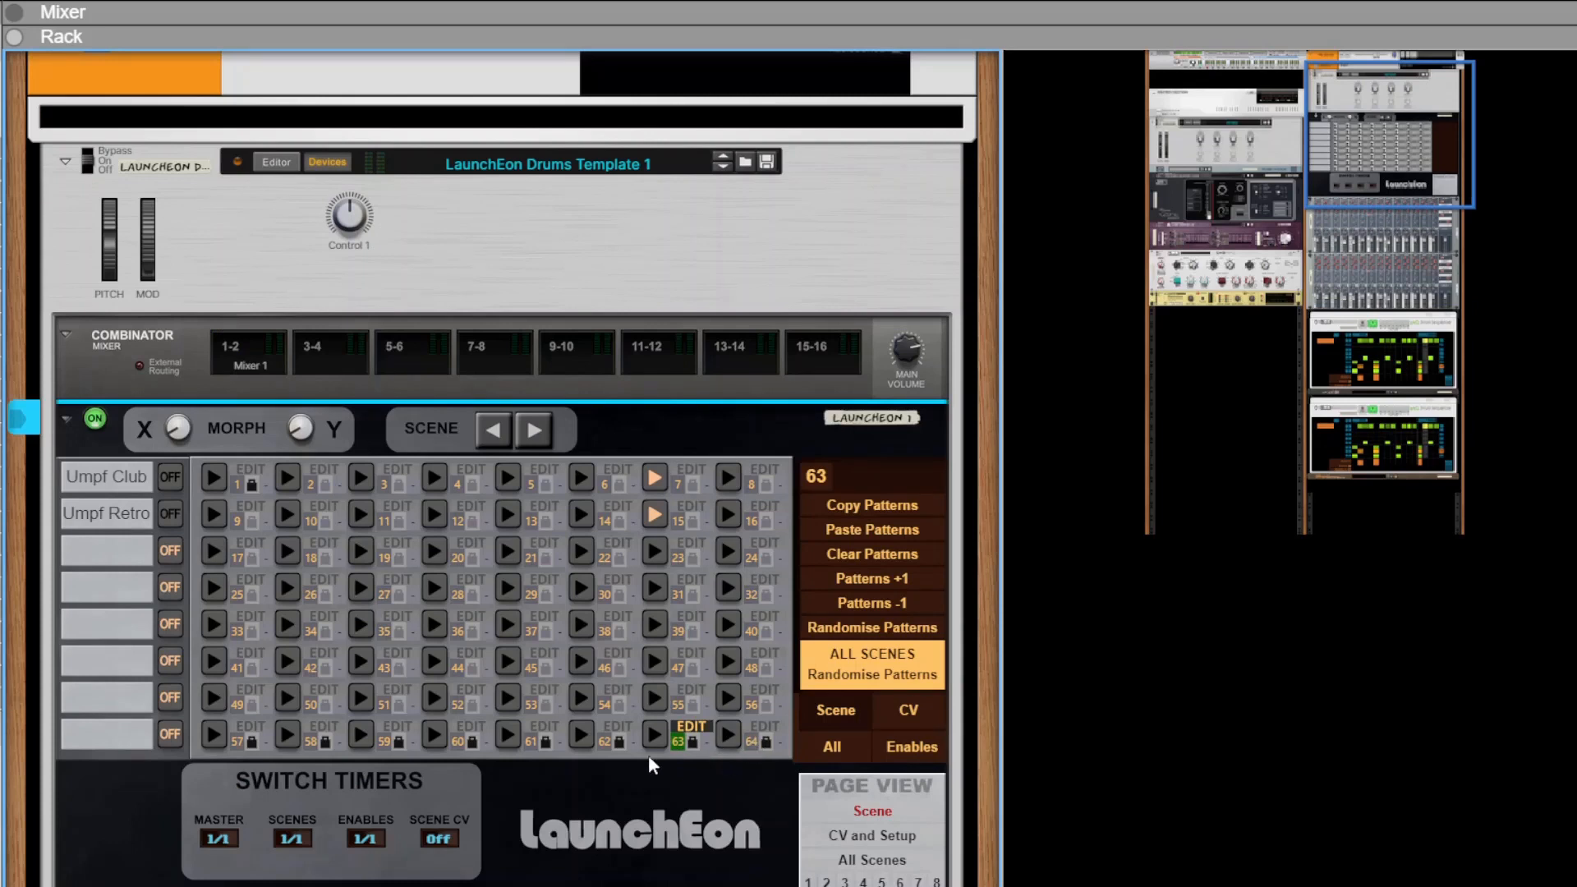
View the stored LaunchEon scenes 62, 61, 60, 1 and 64 one after another
click(601, 742)
click(535, 741)
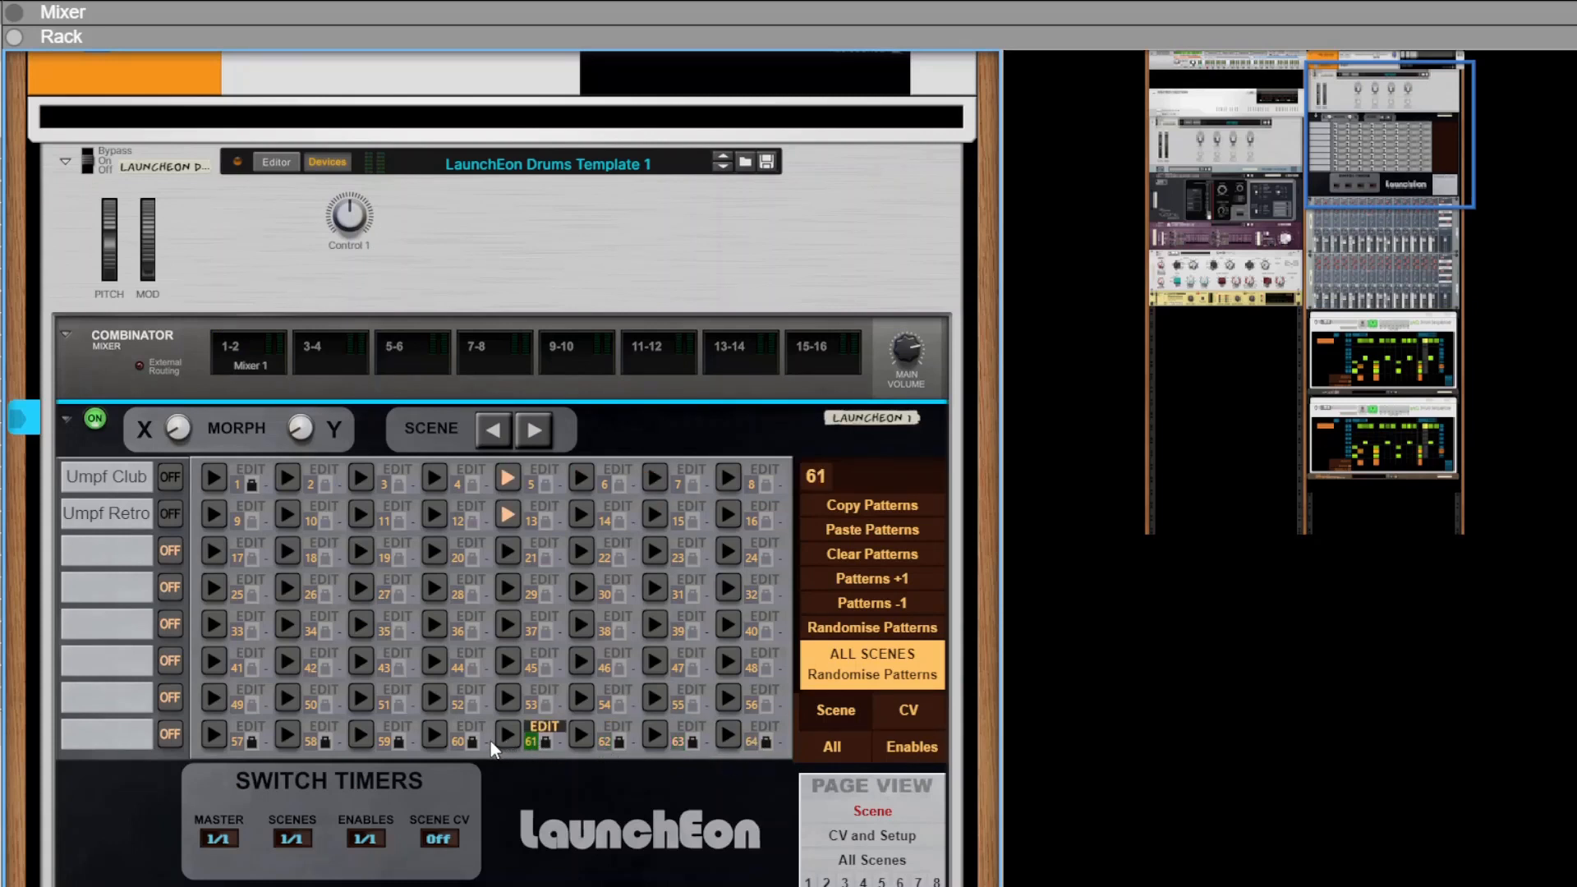
click(456, 743)
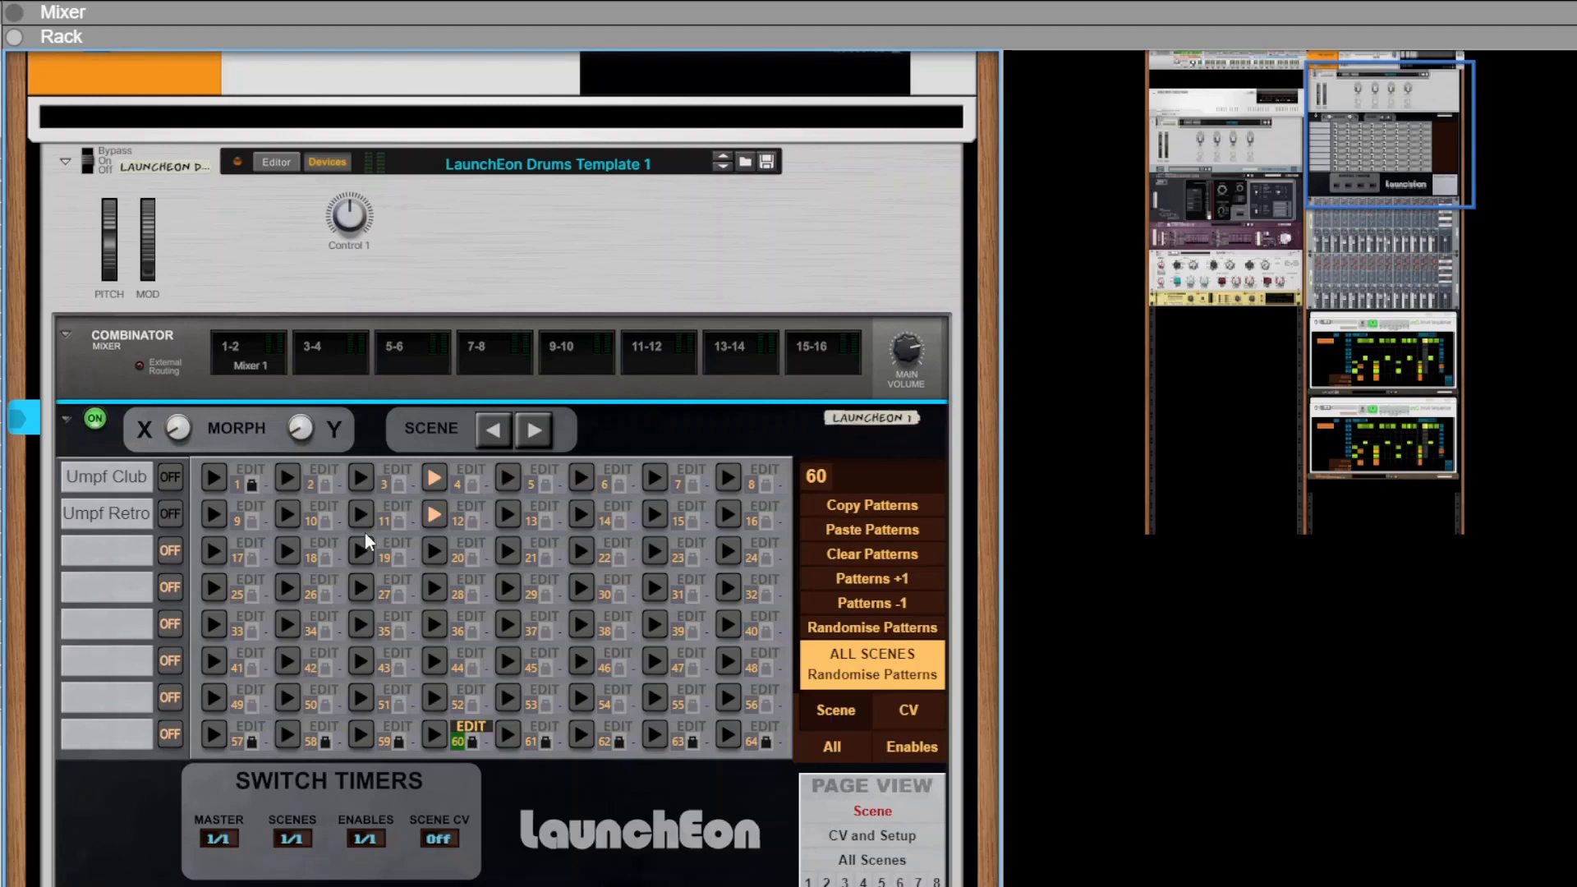
click(235, 488)
click(751, 742)
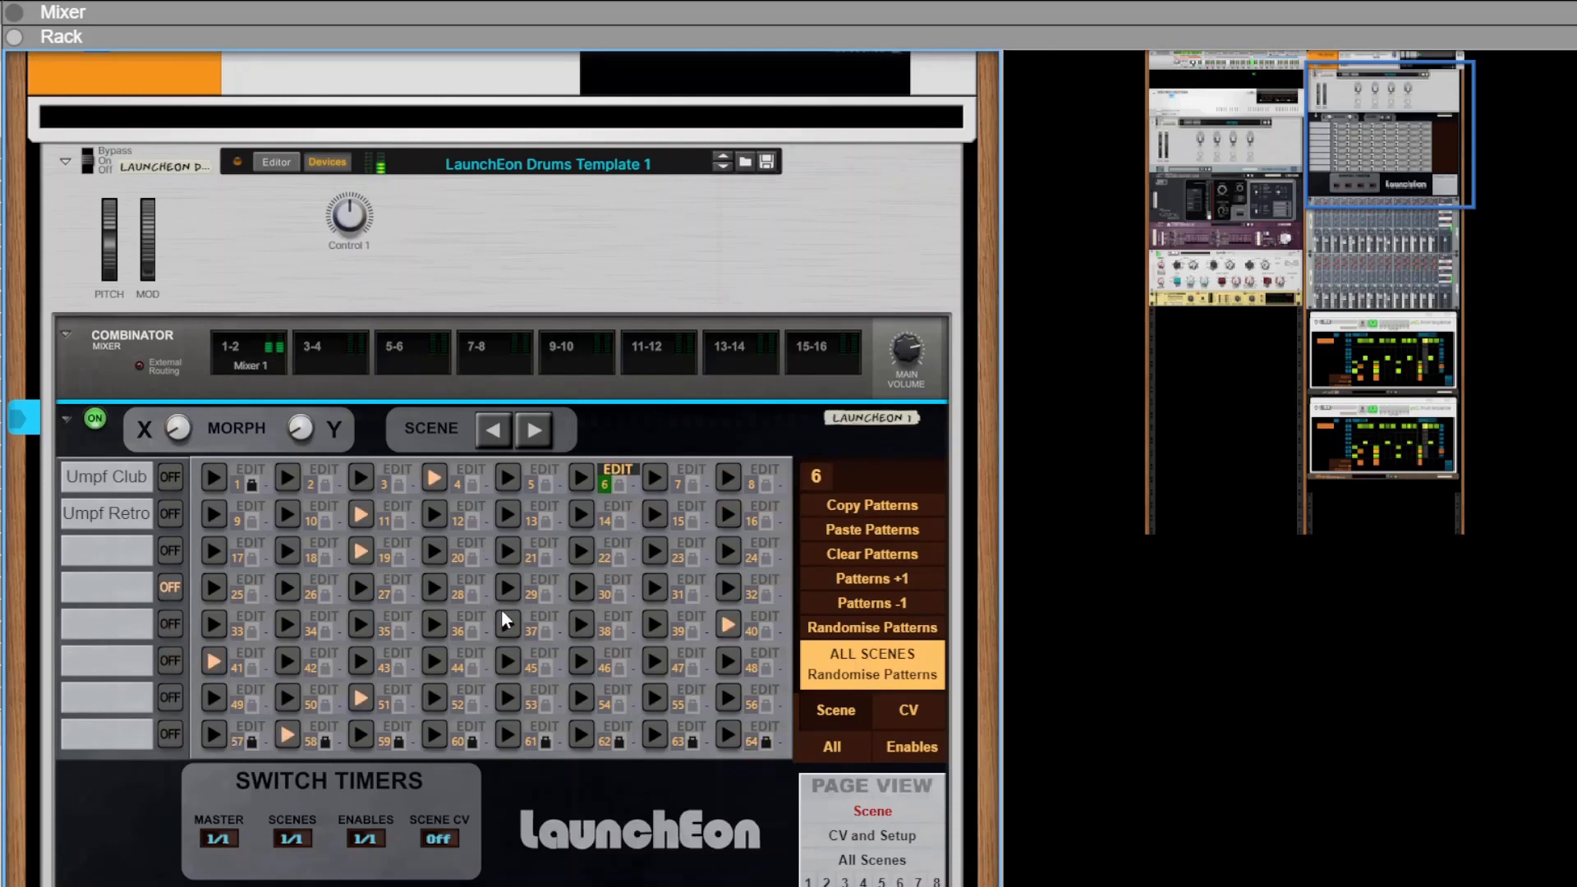
Audition the randomised scenes 2 to 6 in LaunchEon and lock scenes 3, 4 and 6
click(310, 486)
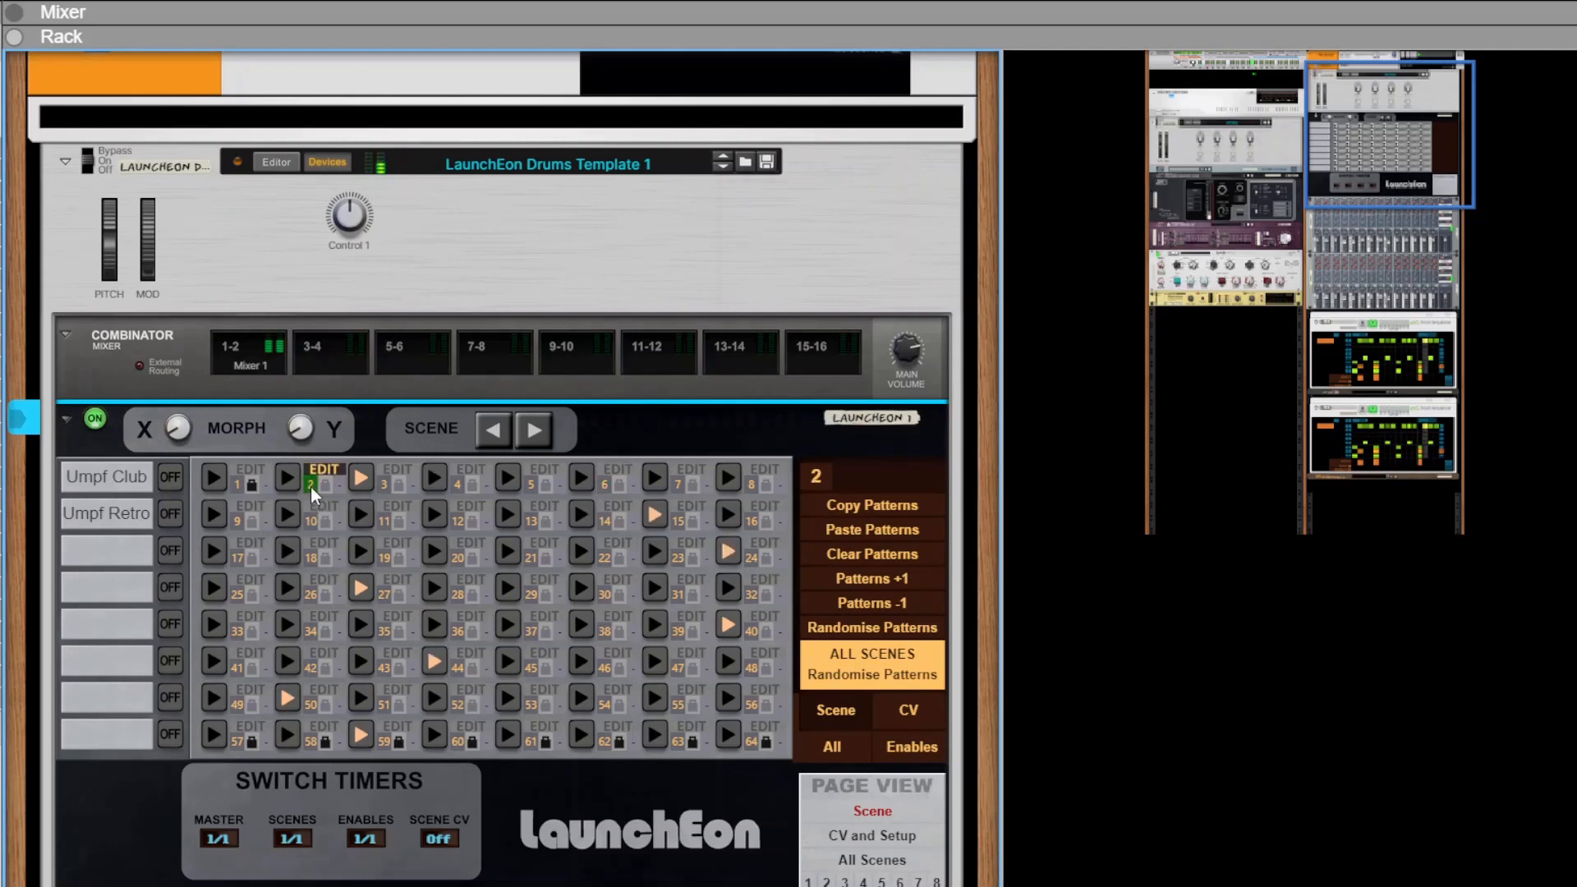
click(385, 486)
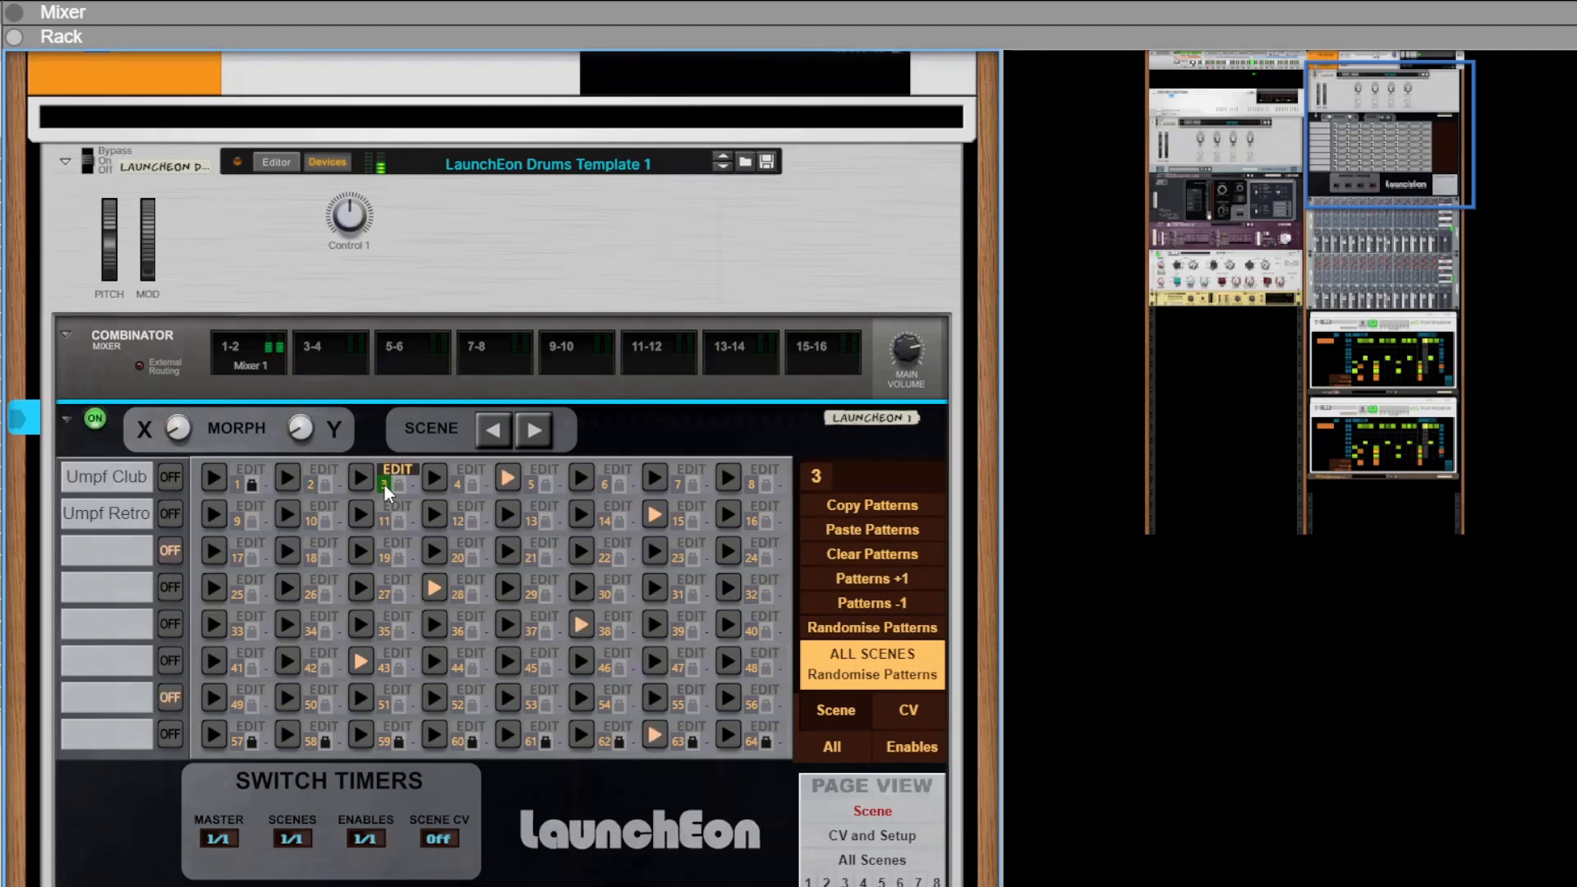
click(450, 486)
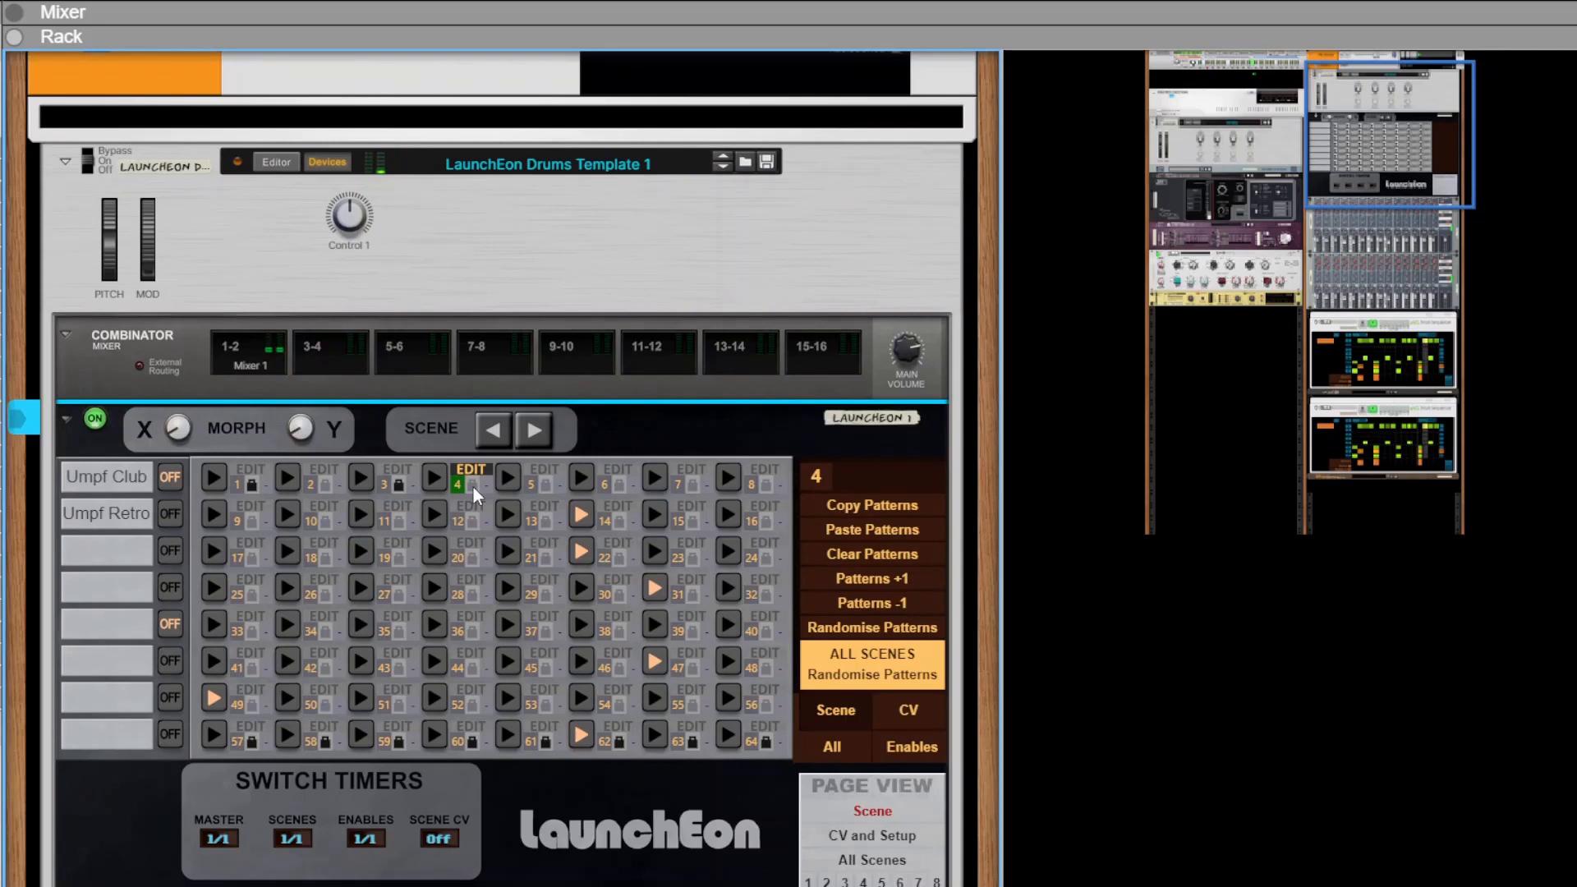
click(534, 486)
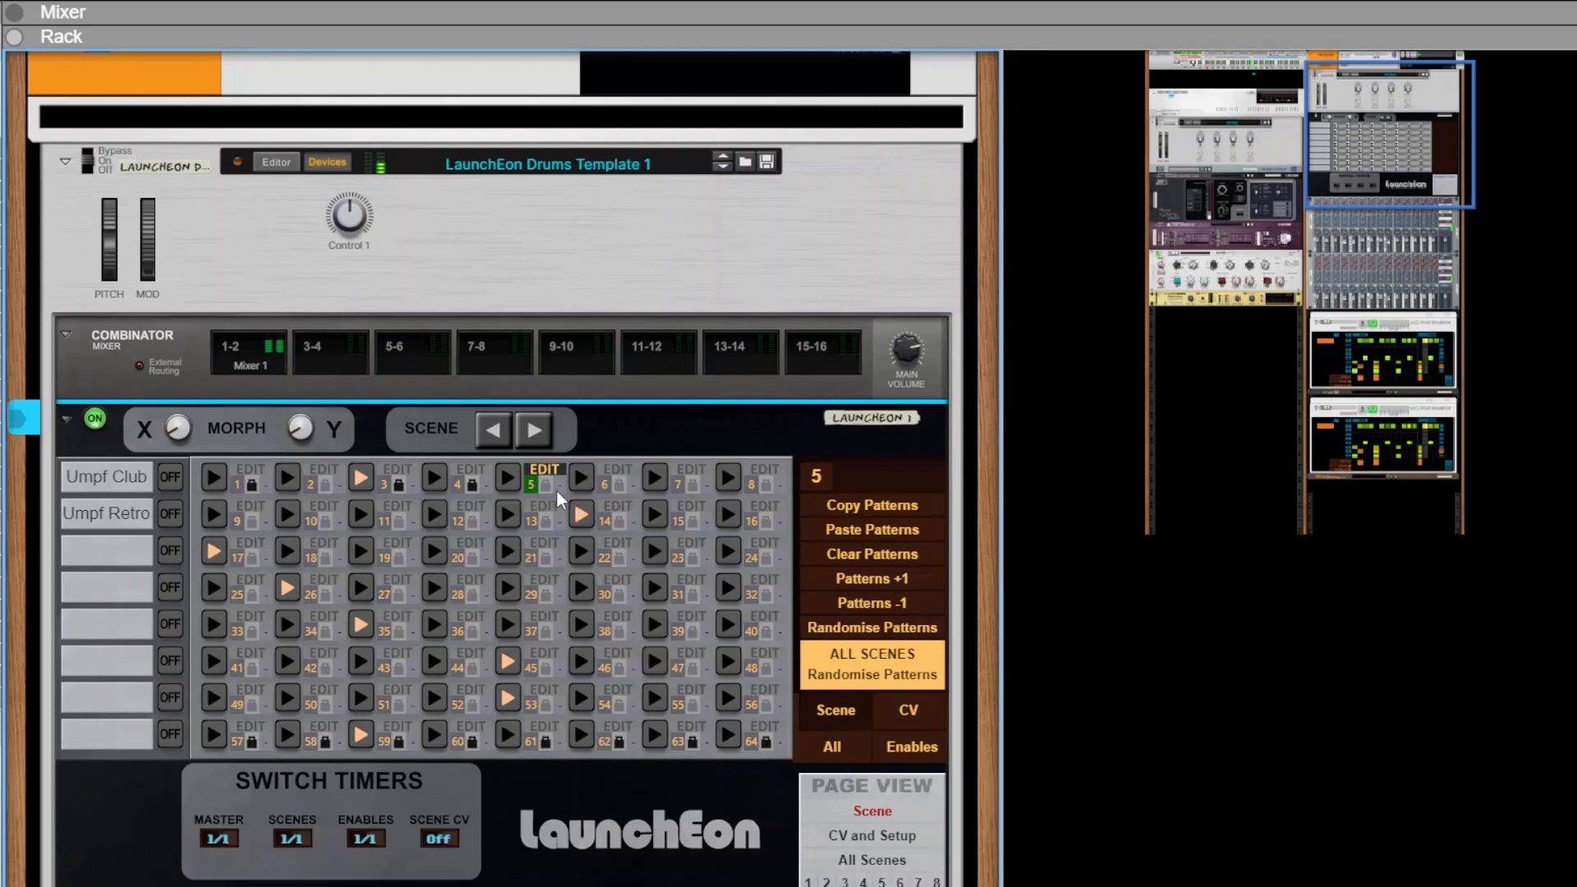
click(603, 484)
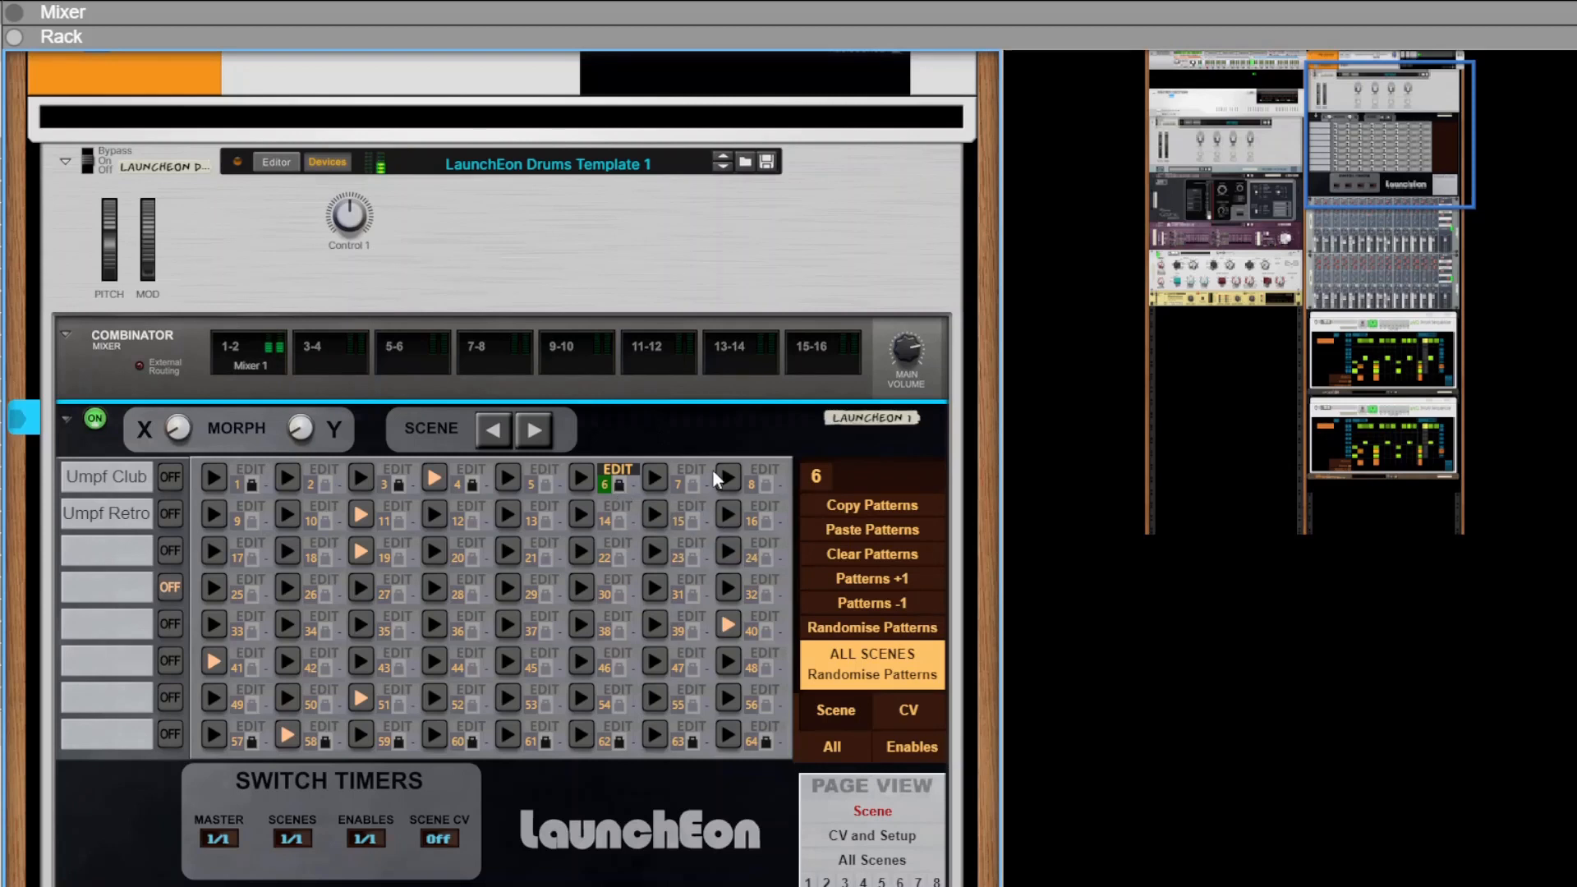
Audition scenes 7, 8, 16, 15, 14 and 13, and lock scenes 8, 16 and 13
click(678, 481)
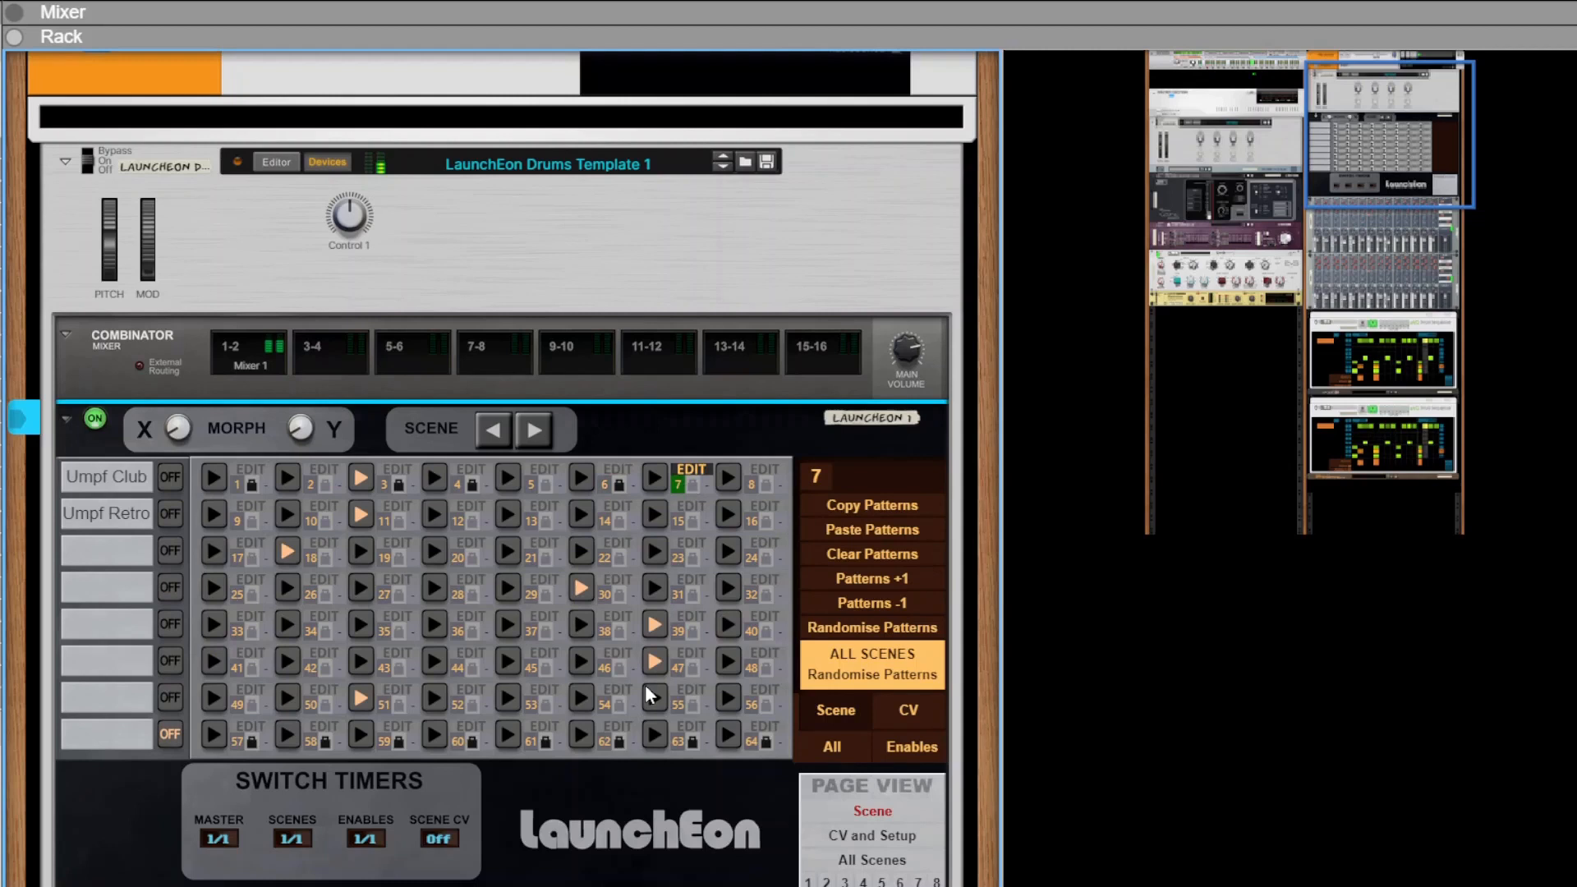
click(752, 485)
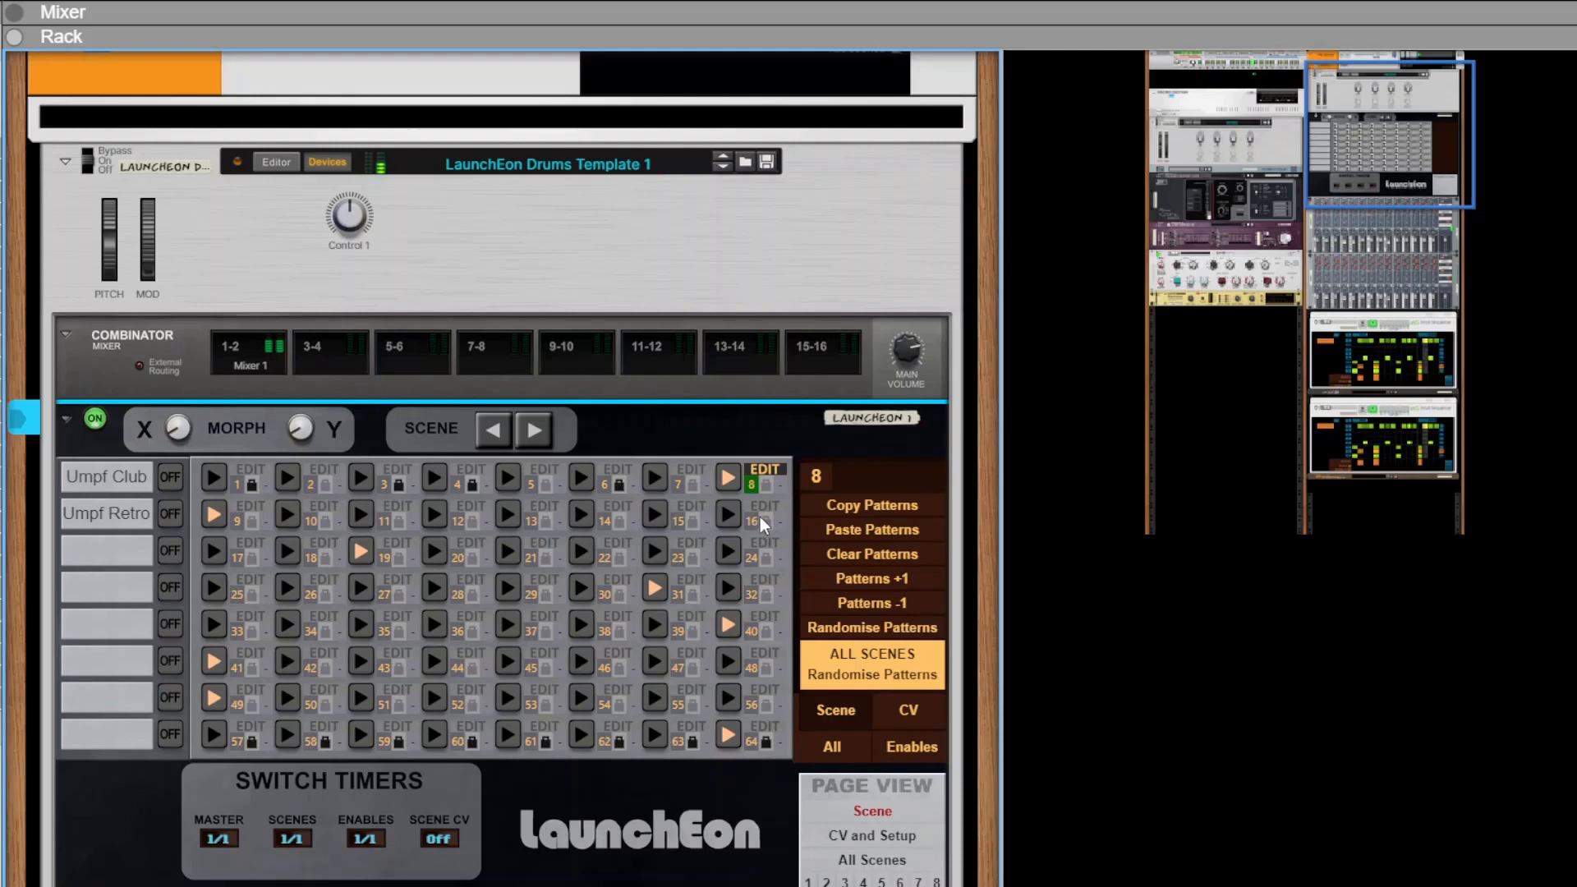
click(748, 517)
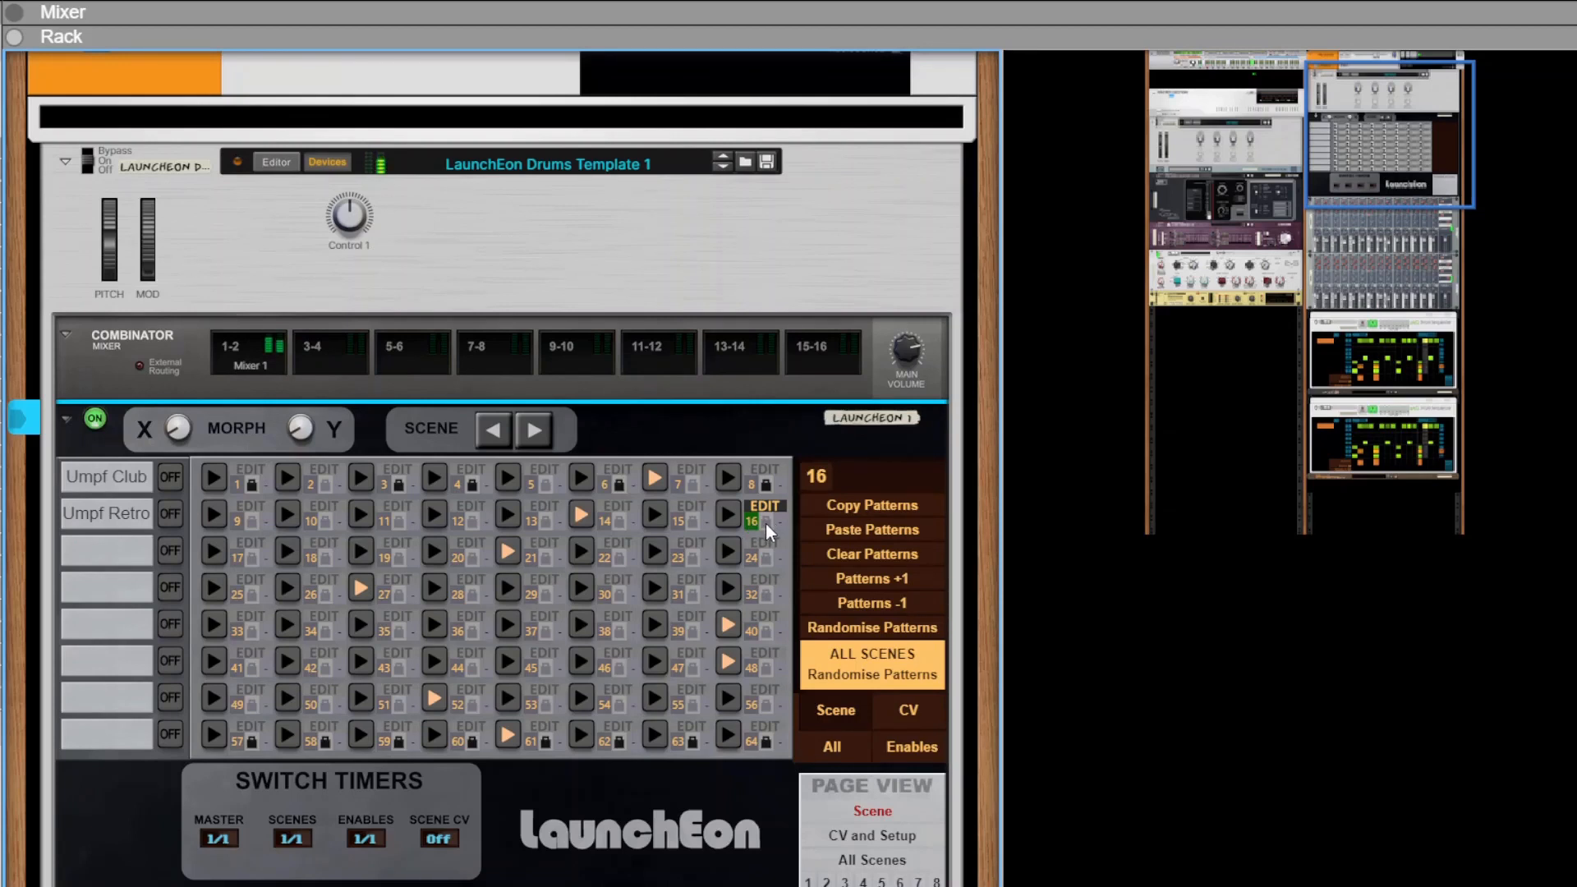
click(684, 519)
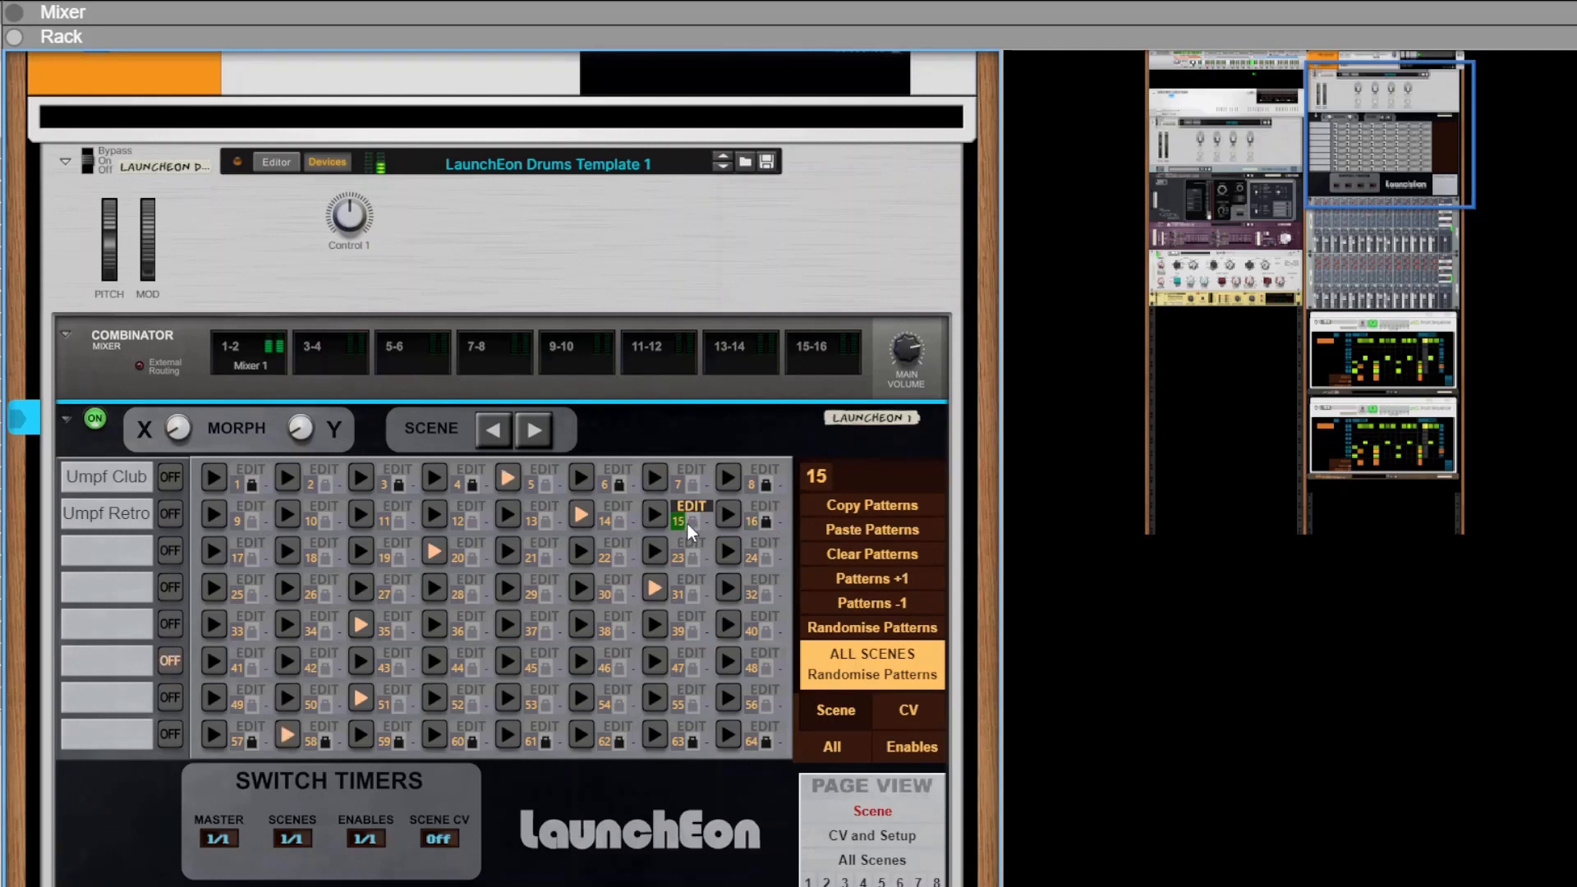
click(606, 522)
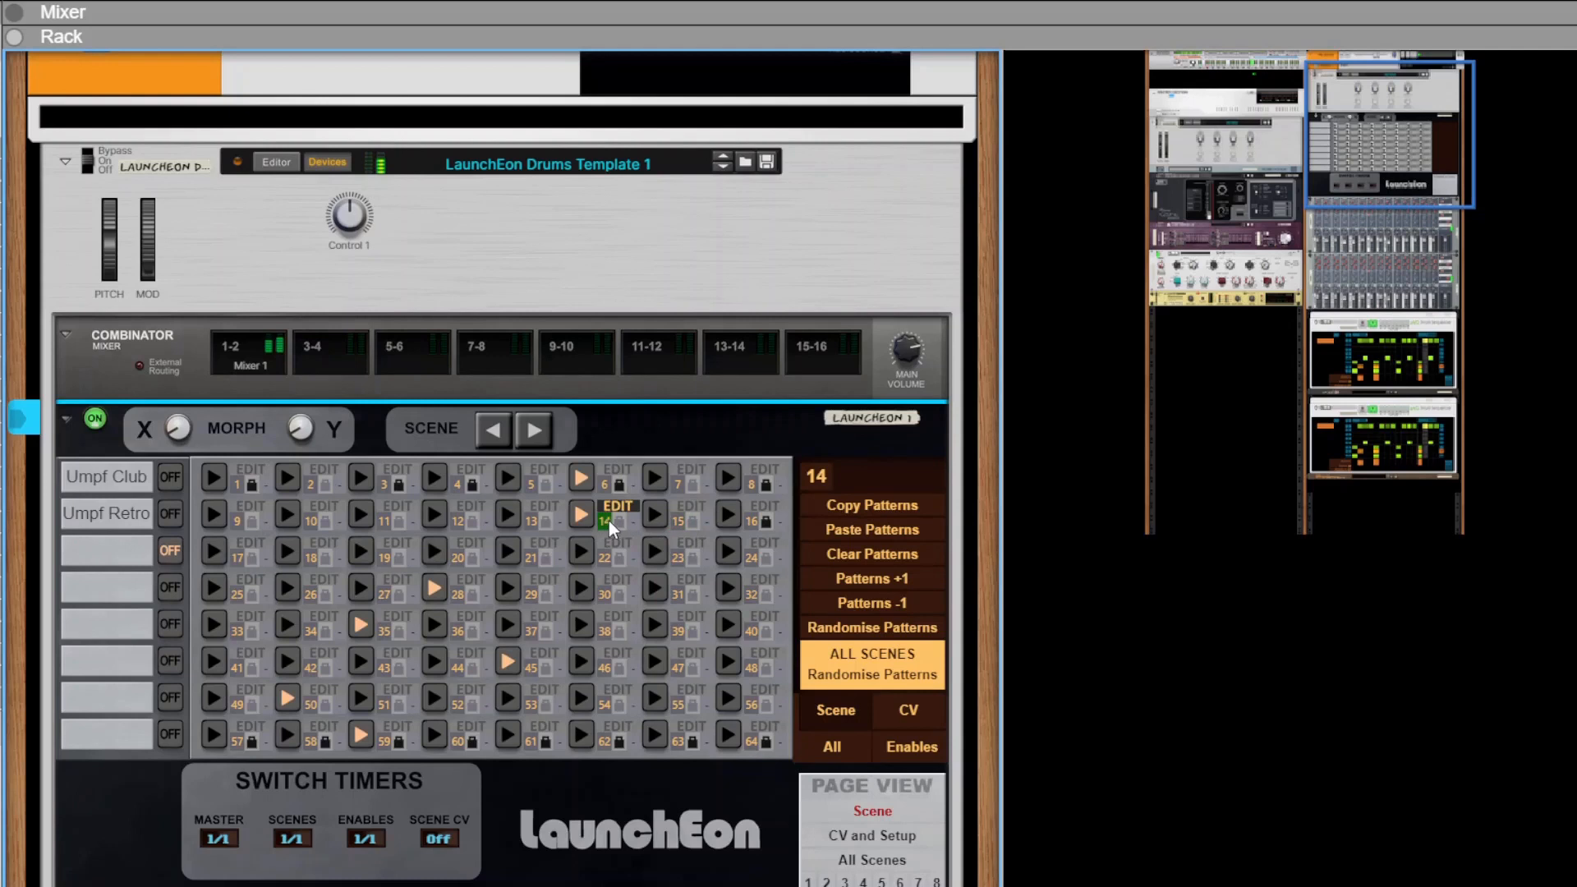
click(537, 521)
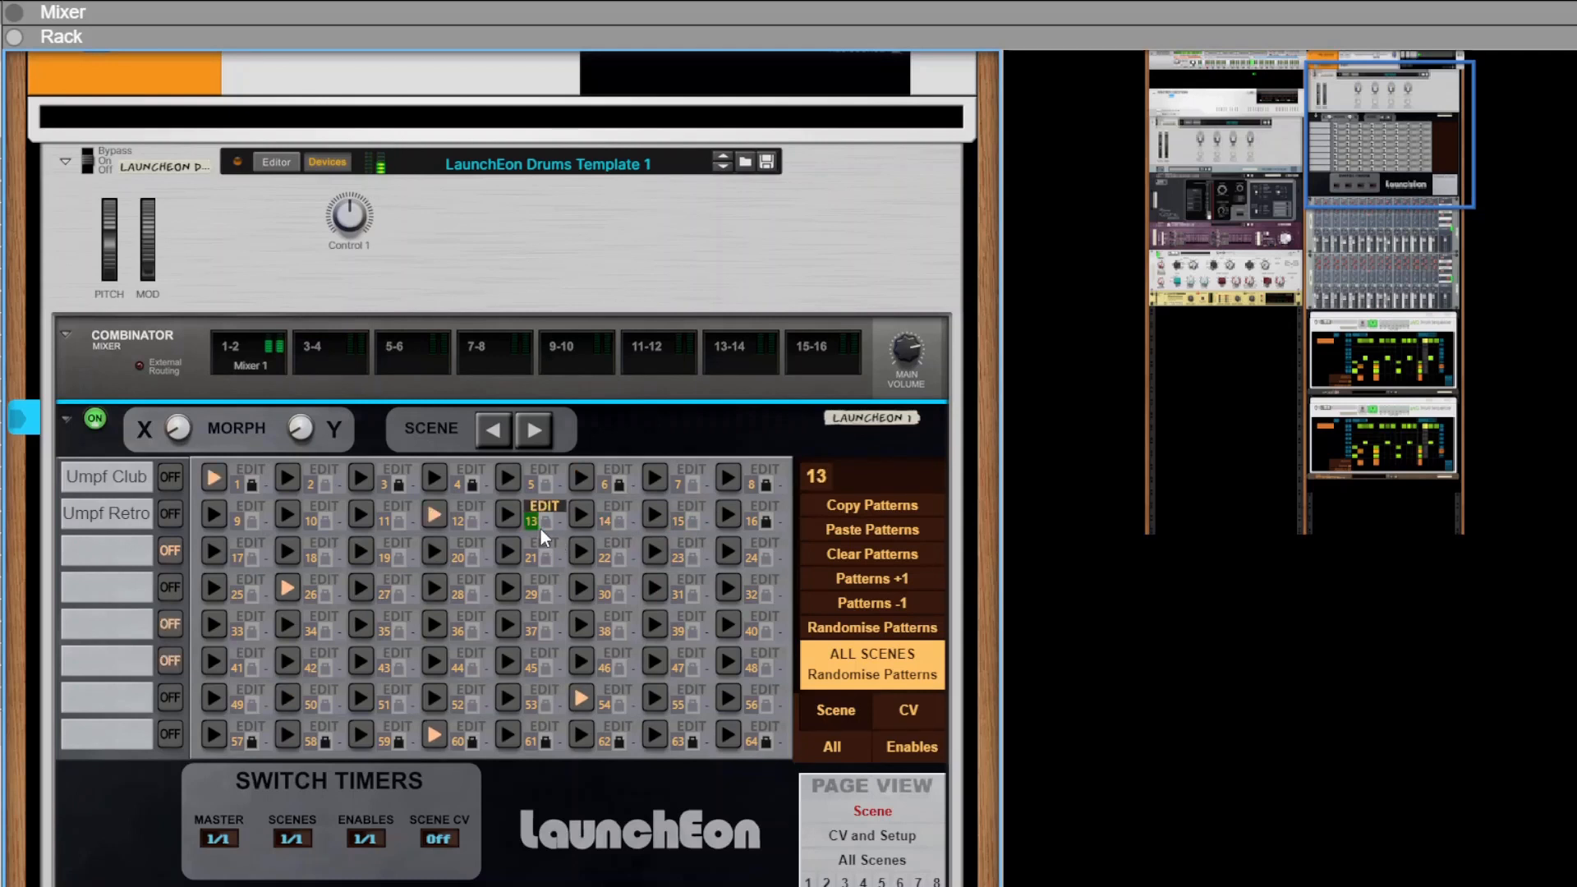
Audition scenes 12, 11, 10 and 9, comparing them with the locked scene 4
click(465, 523)
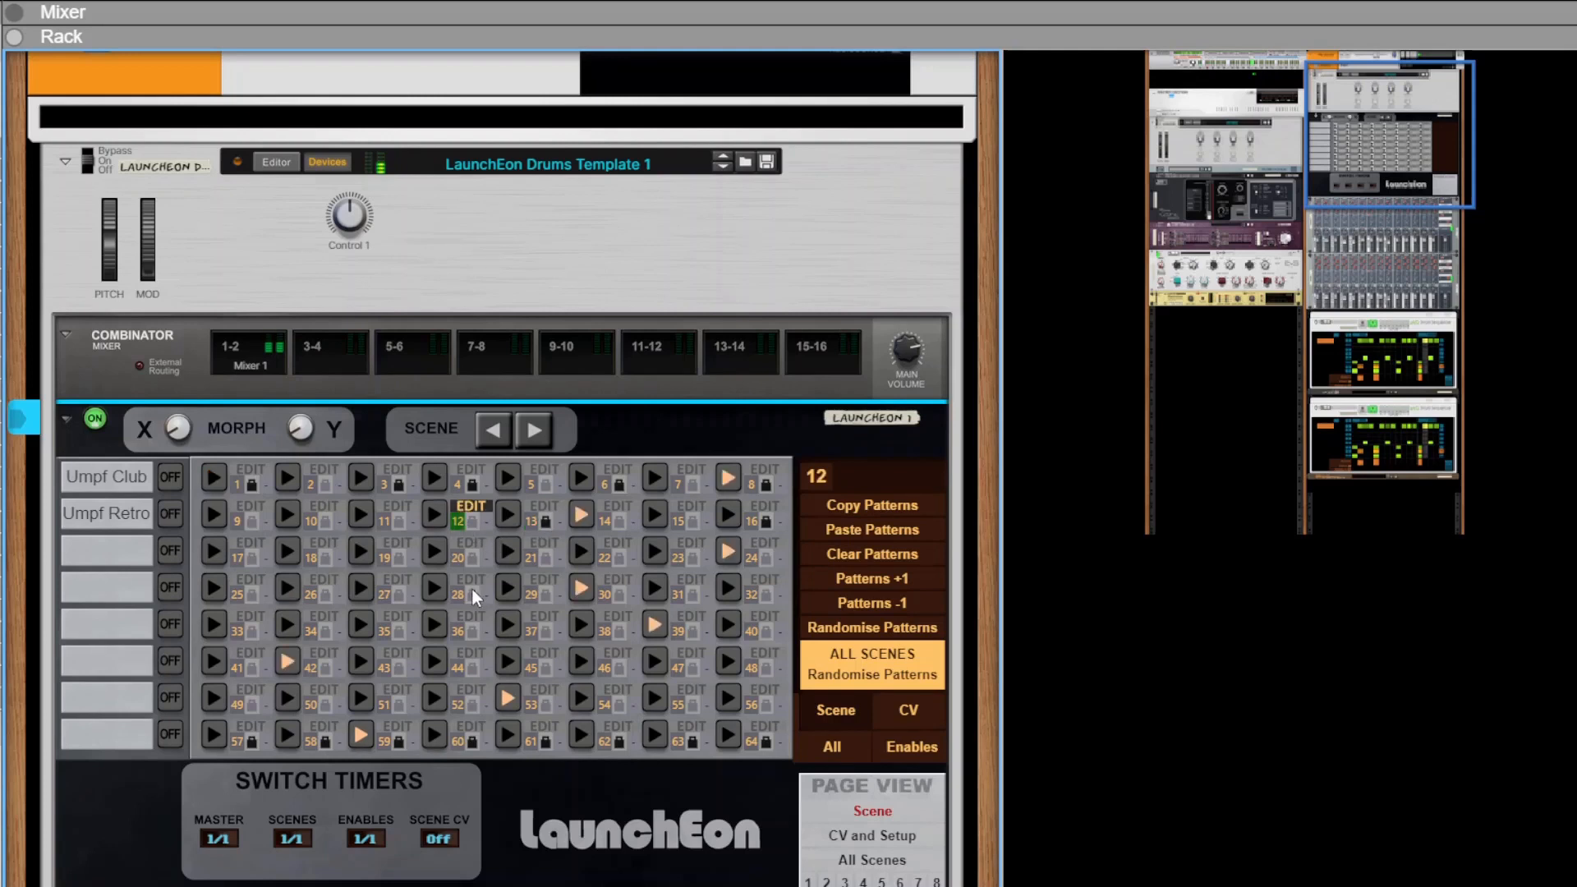
click(383, 520)
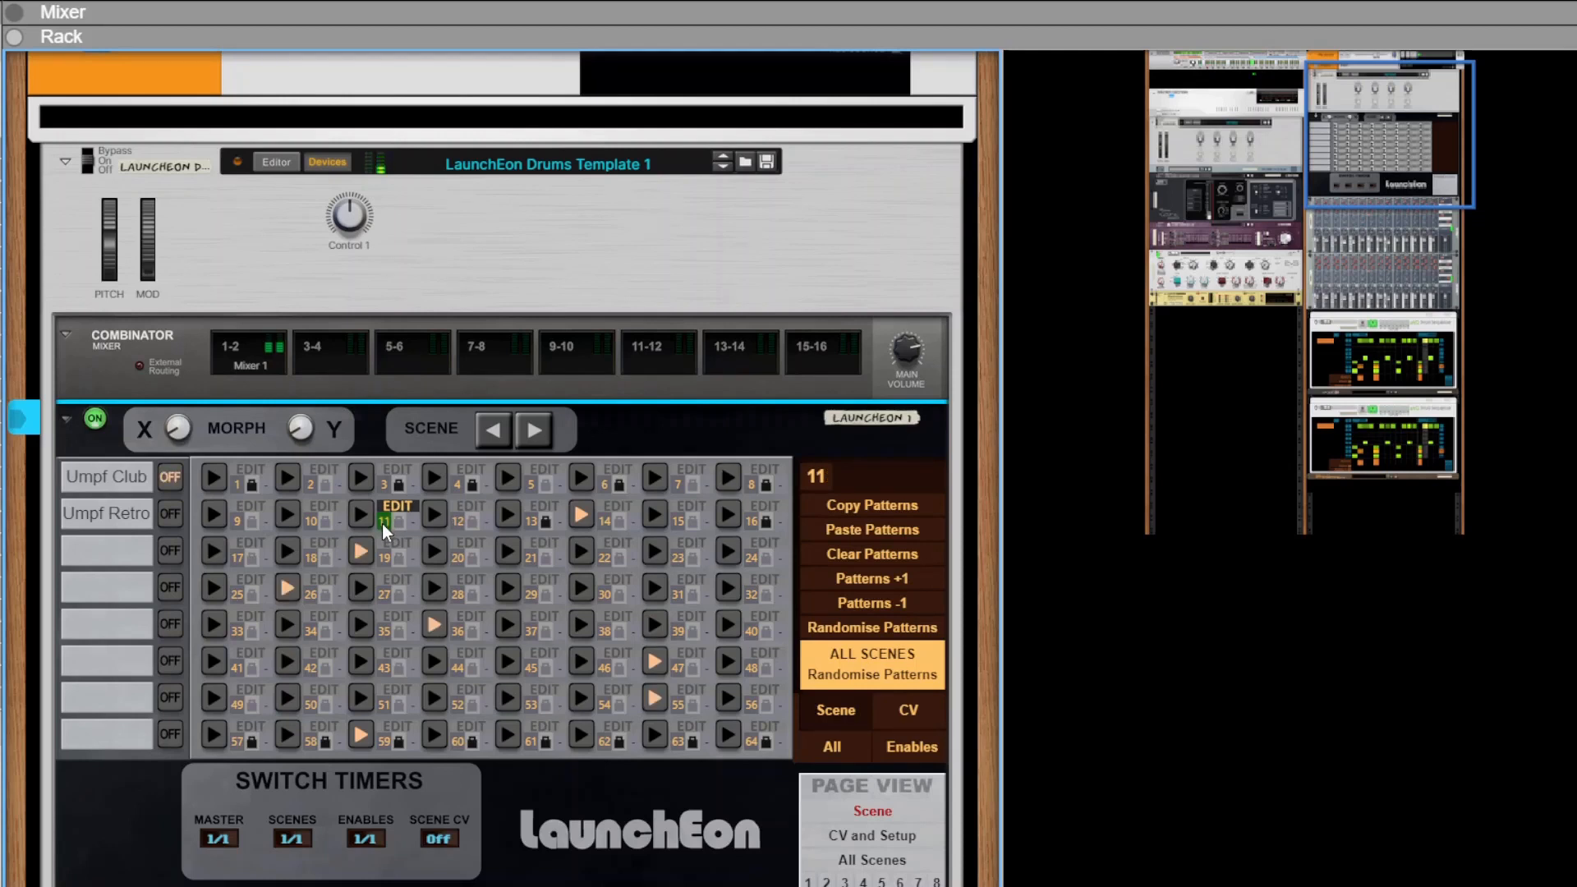
click(311, 523)
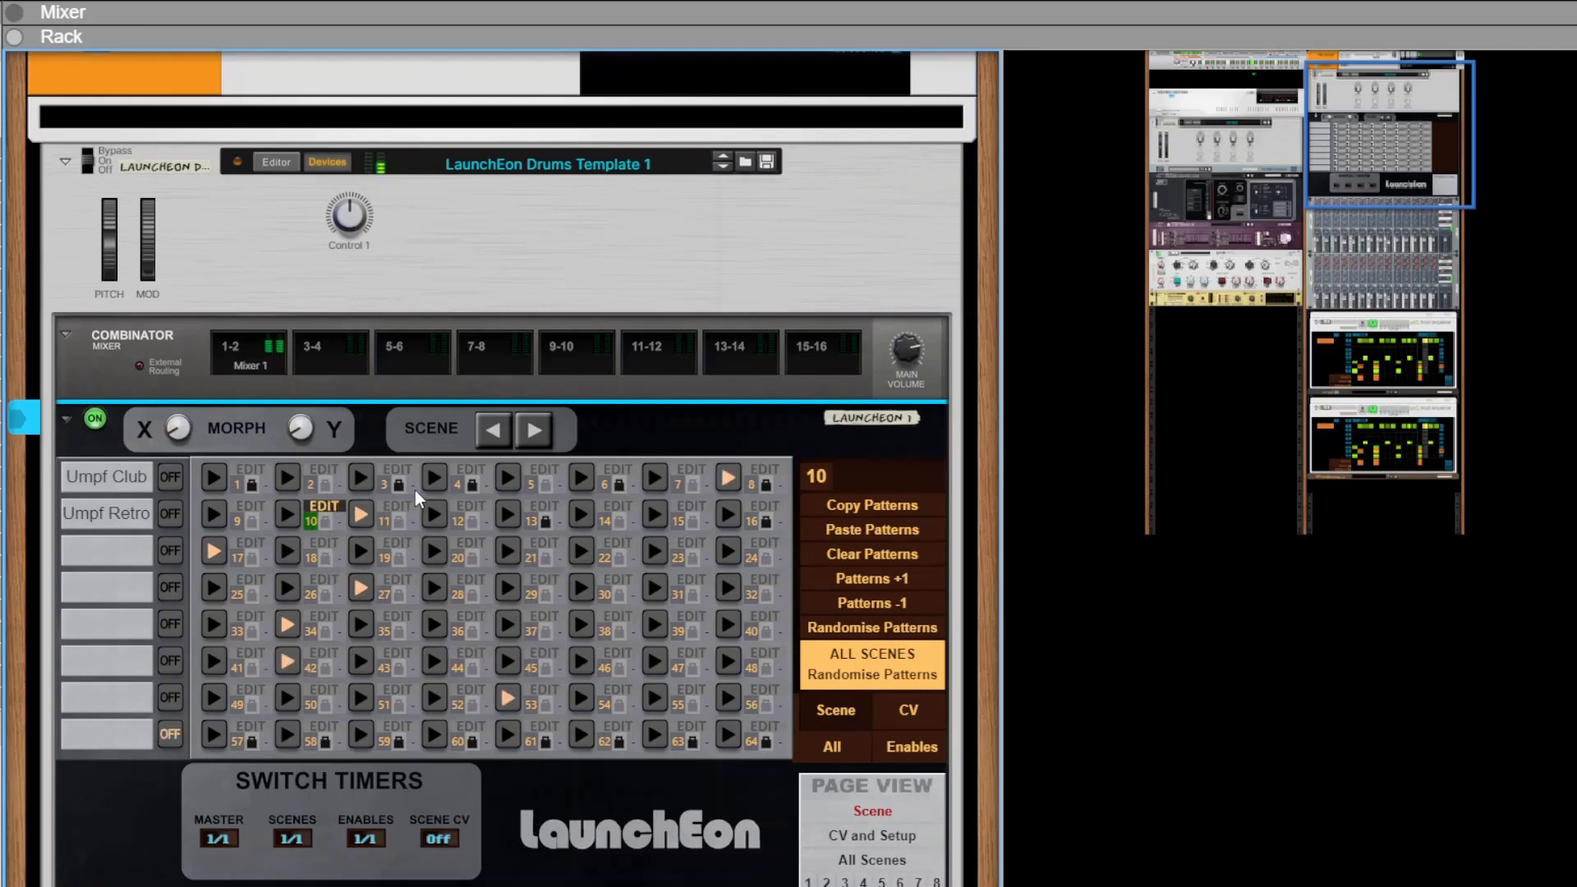
click(456, 483)
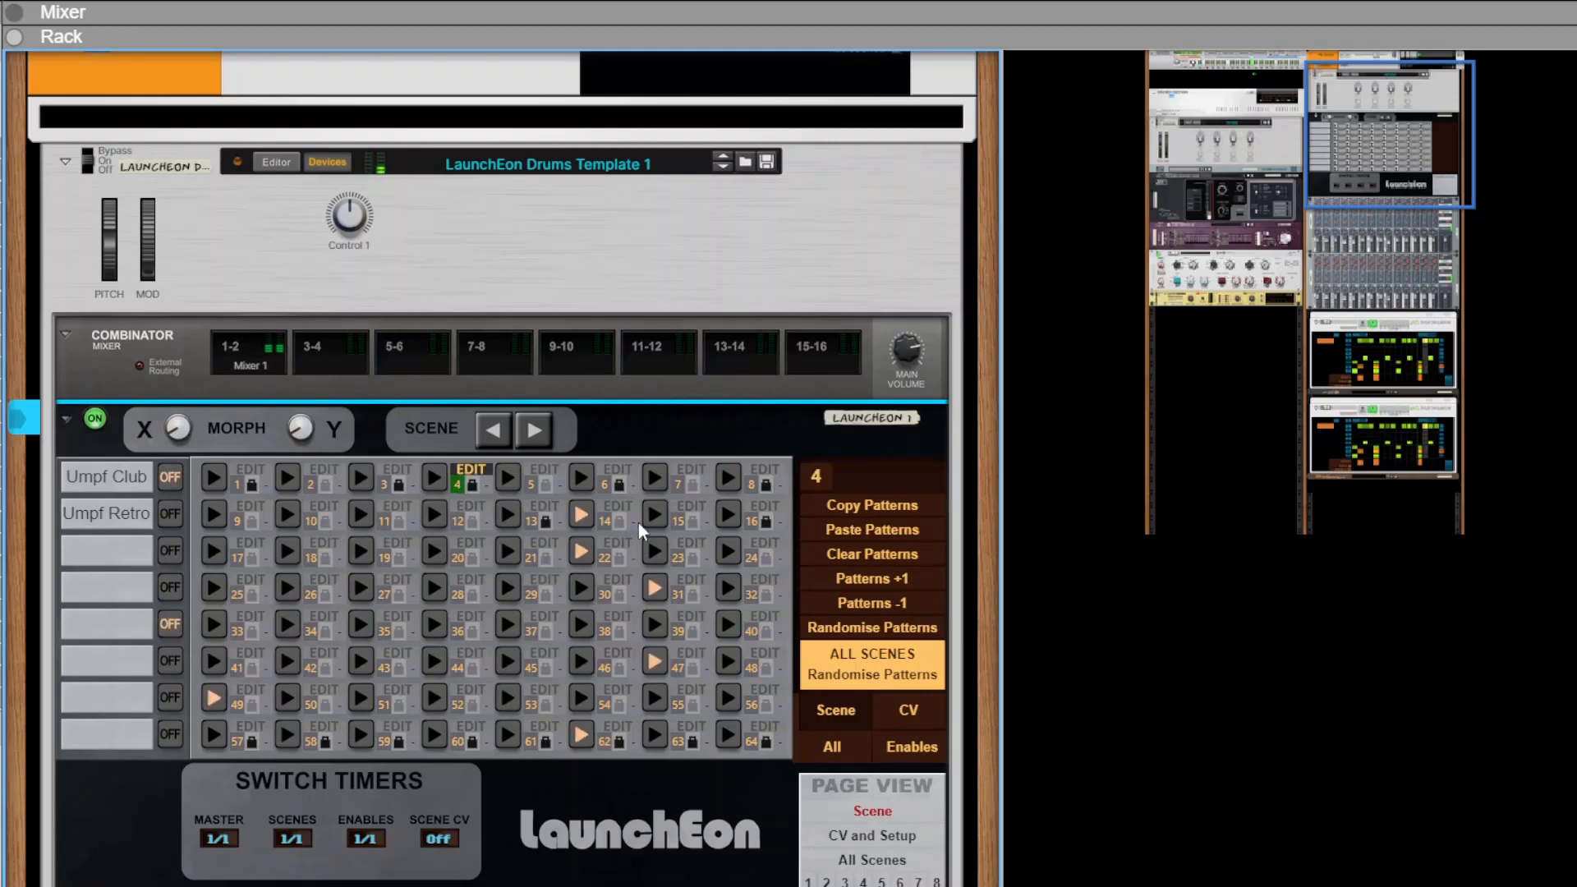
click(386, 519)
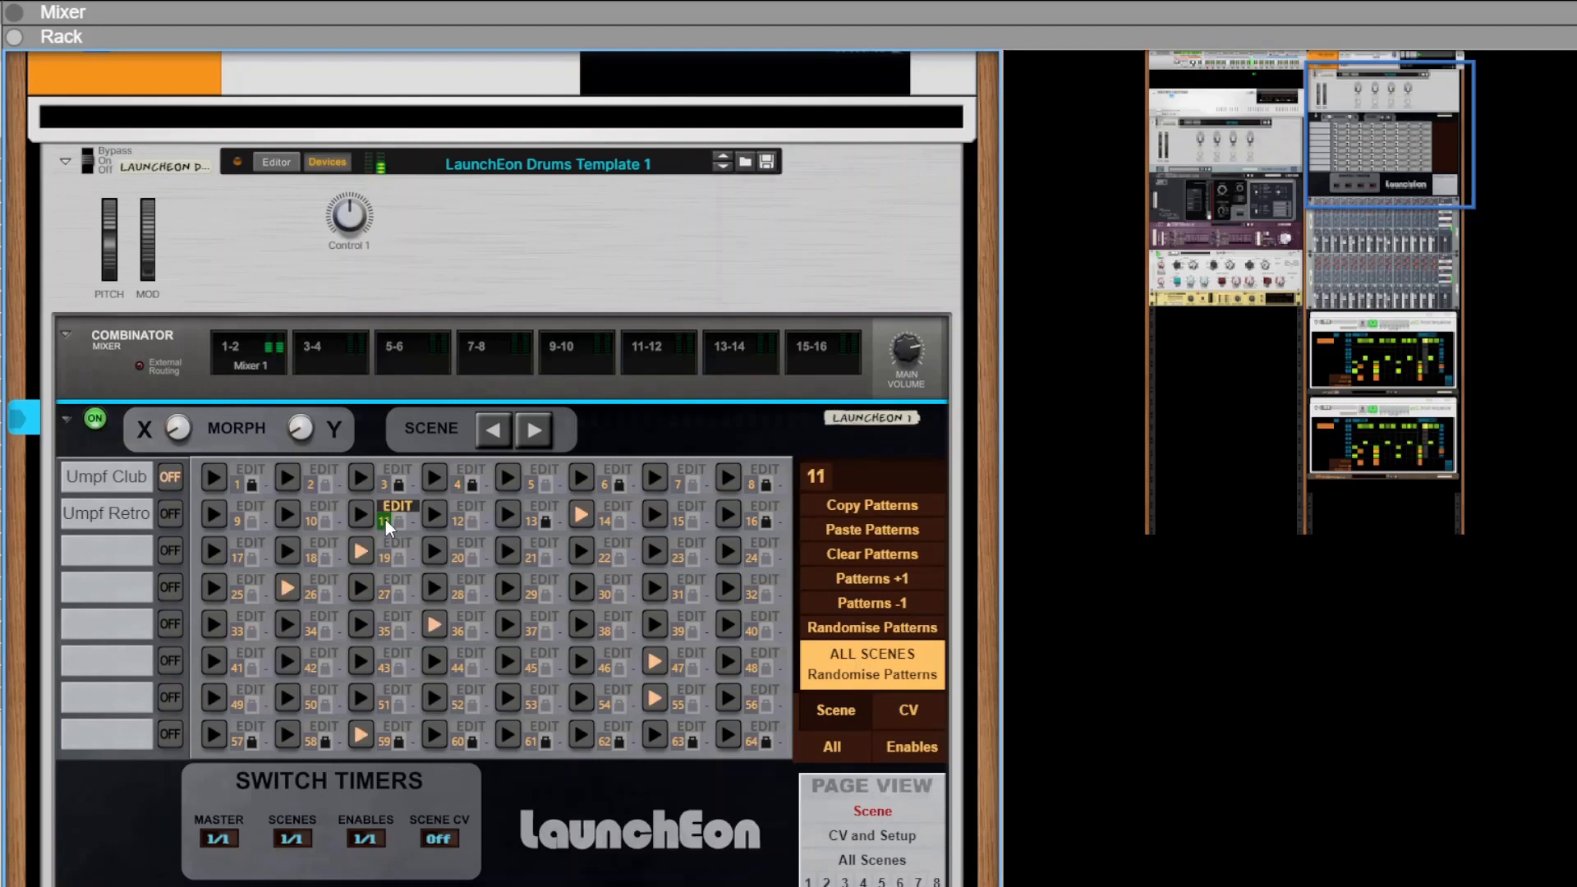
click(309, 520)
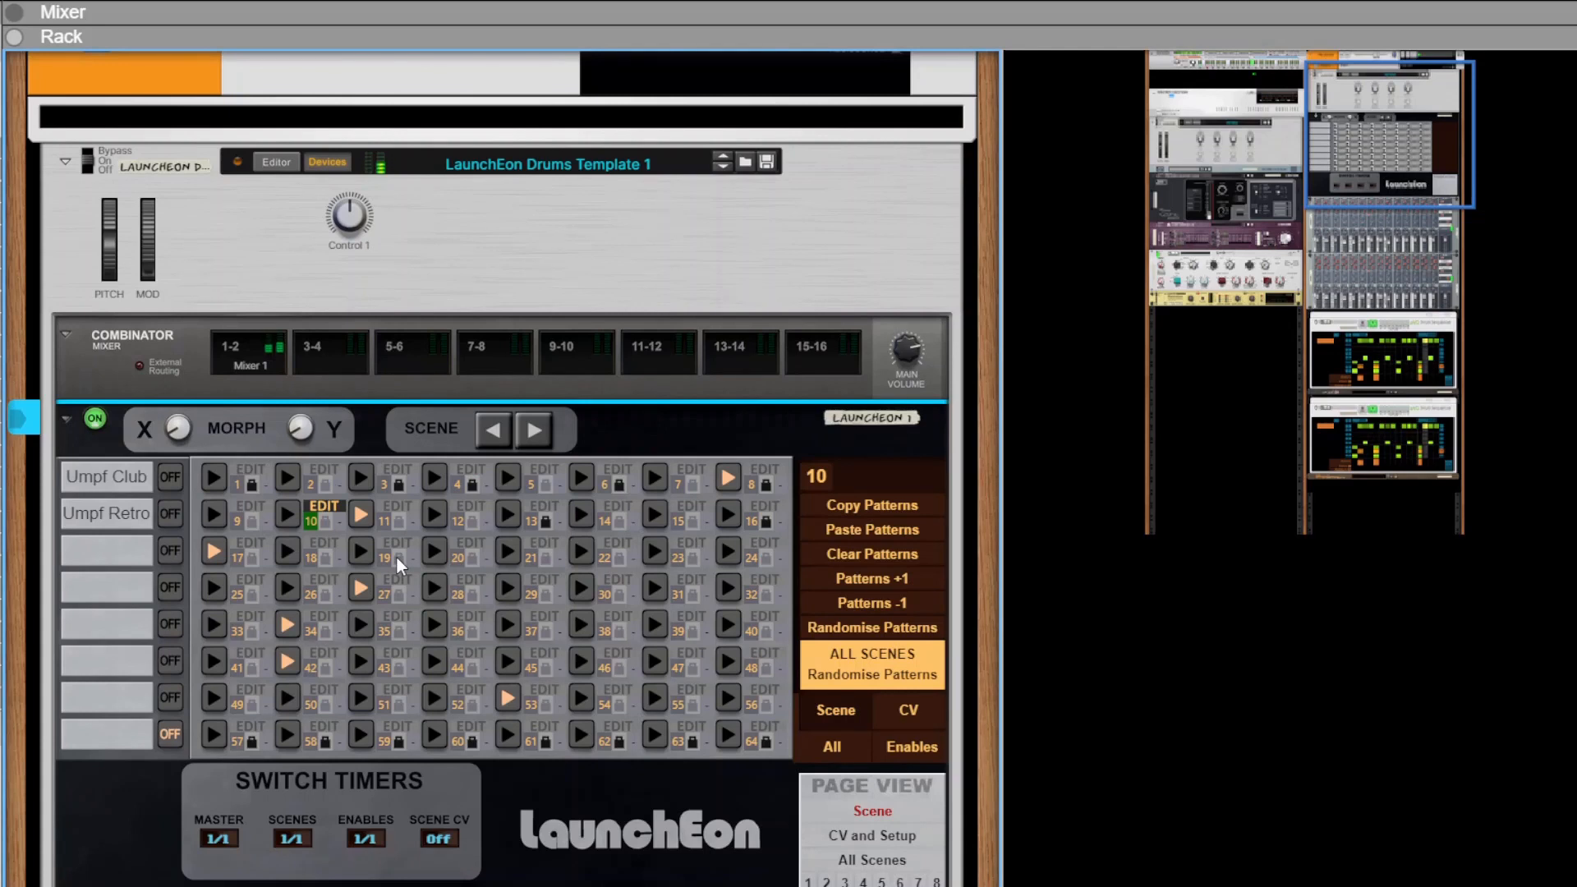
click(240, 521)
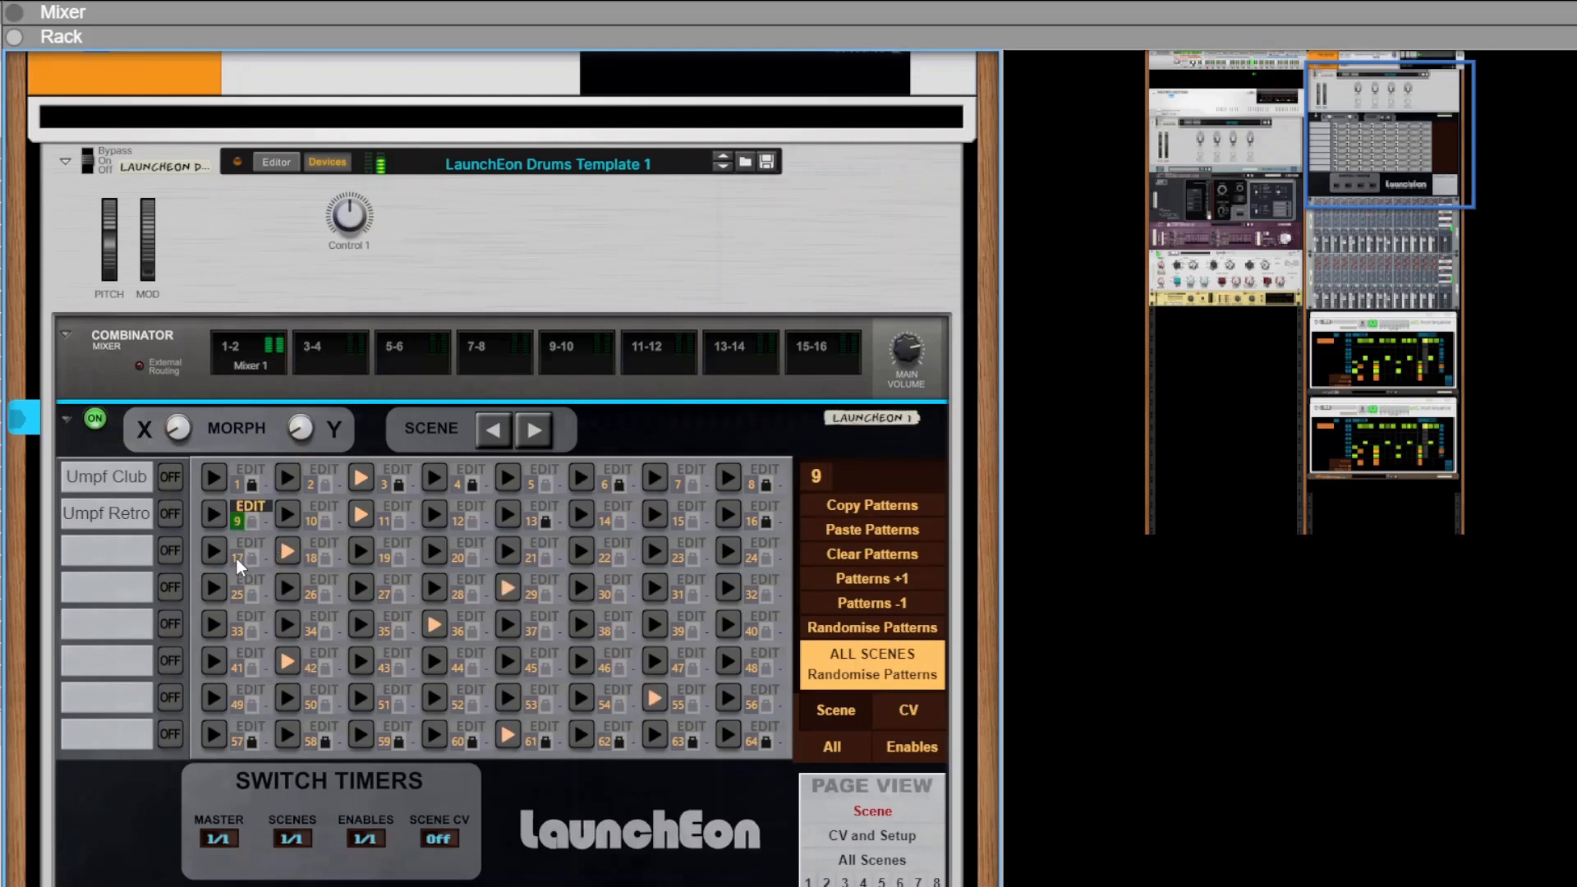
Audition scenes 17 to 20 against scene 10, and lock scene 19
click(237, 560)
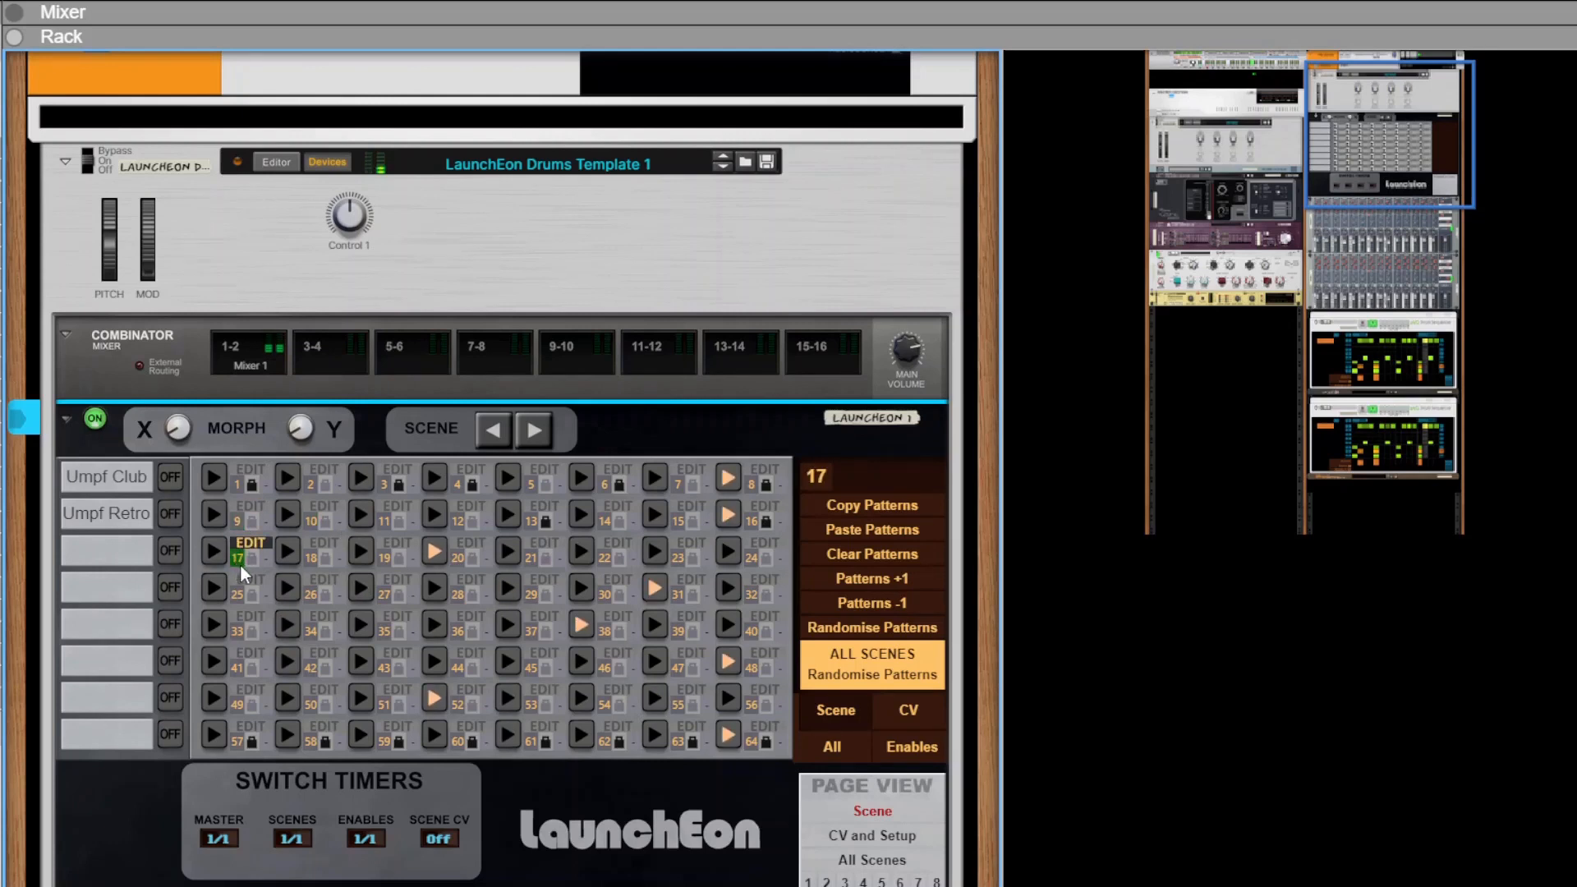
click(313, 558)
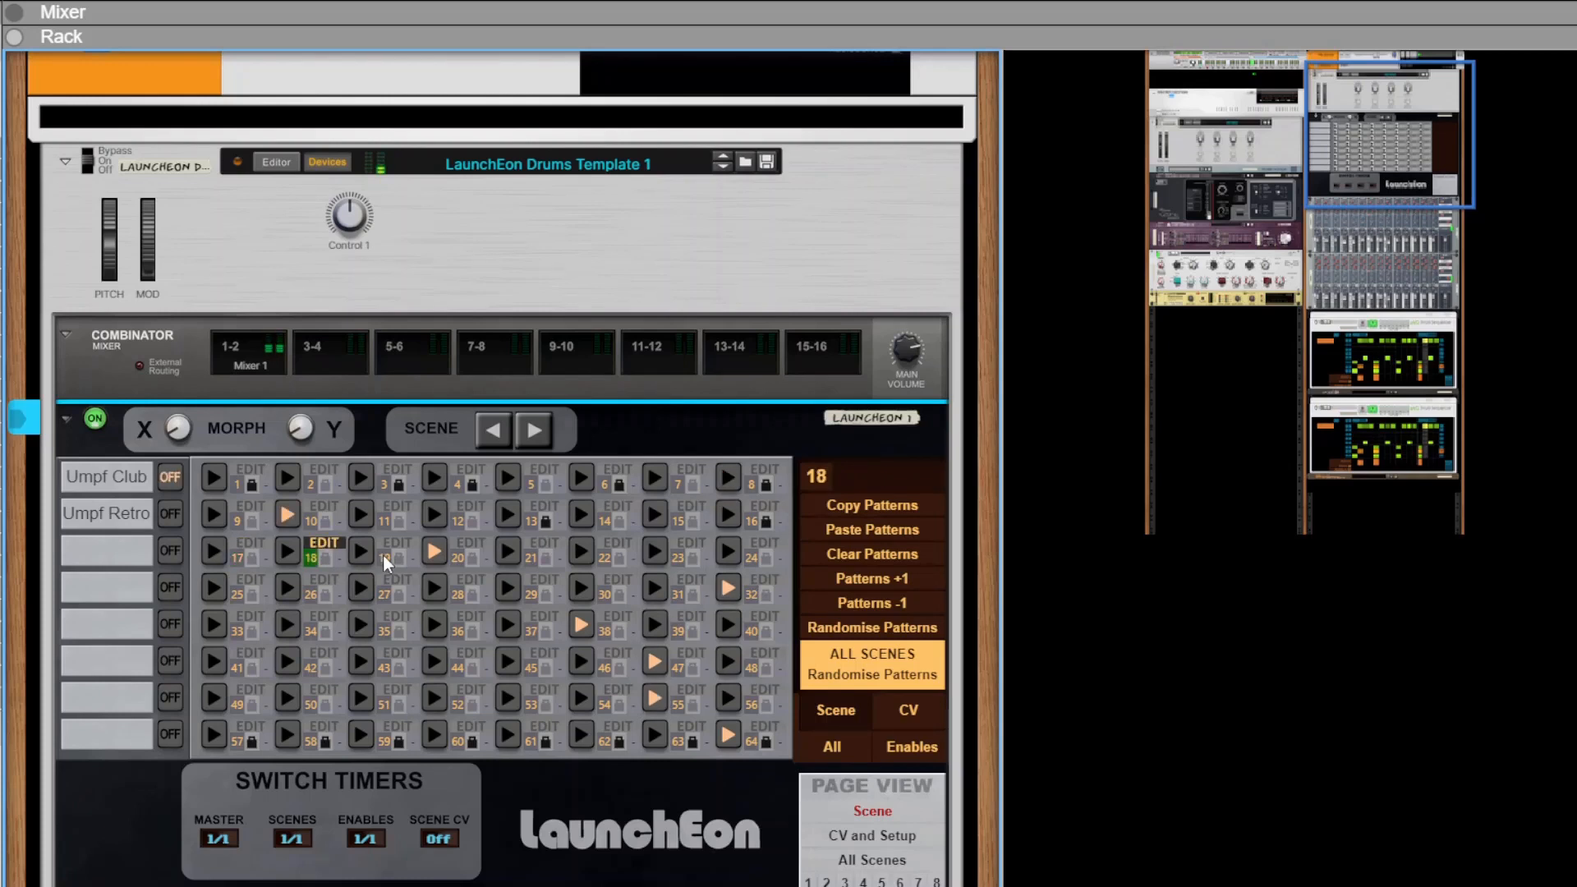
click(313, 521)
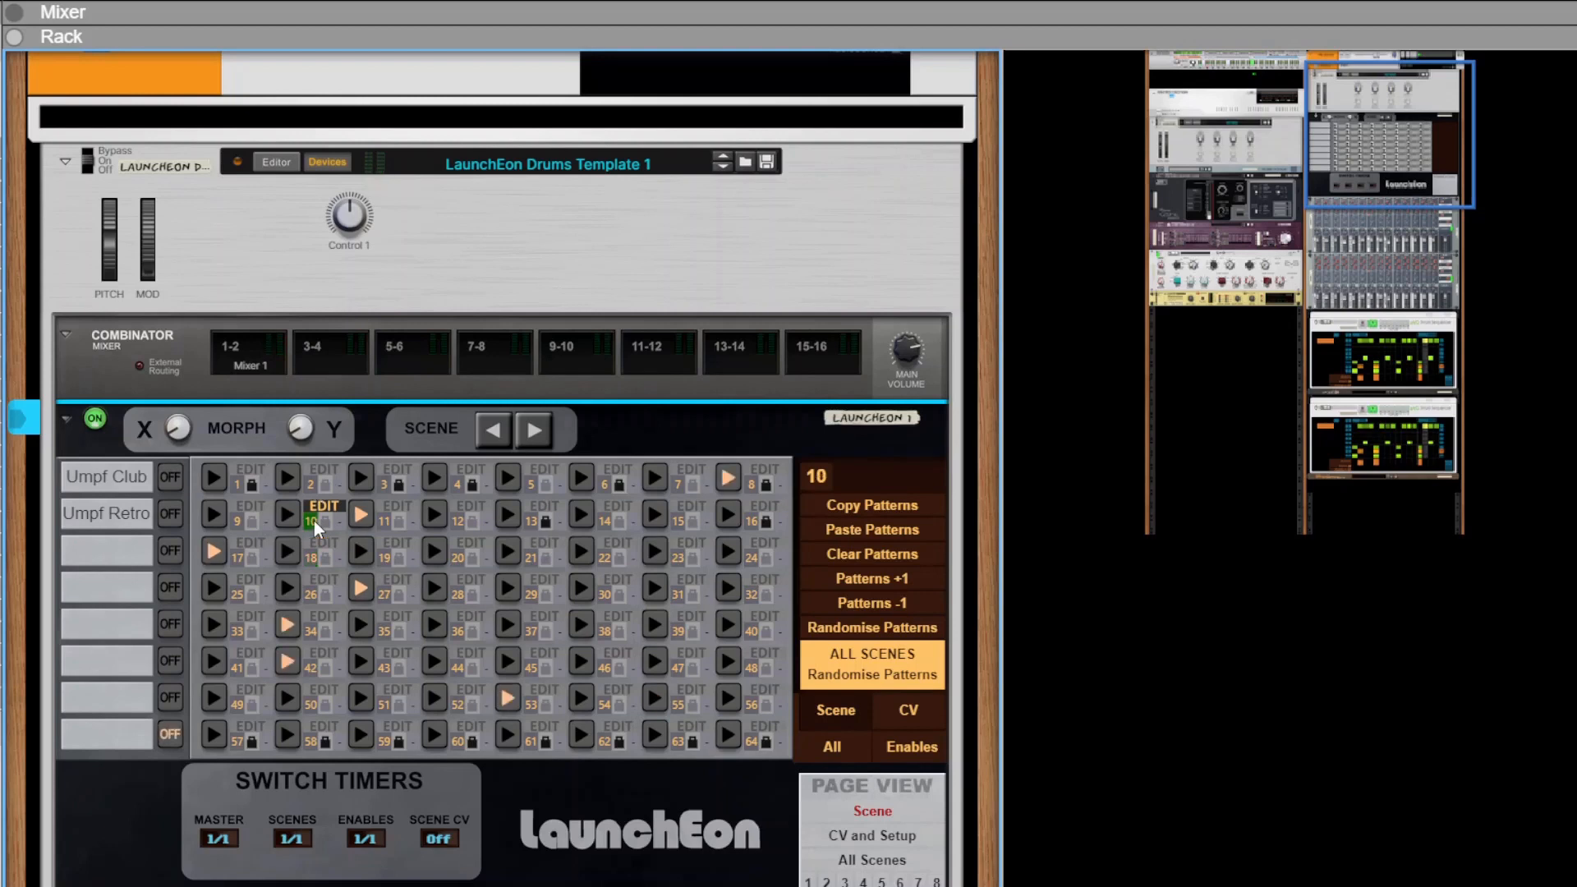
click(384, 558)
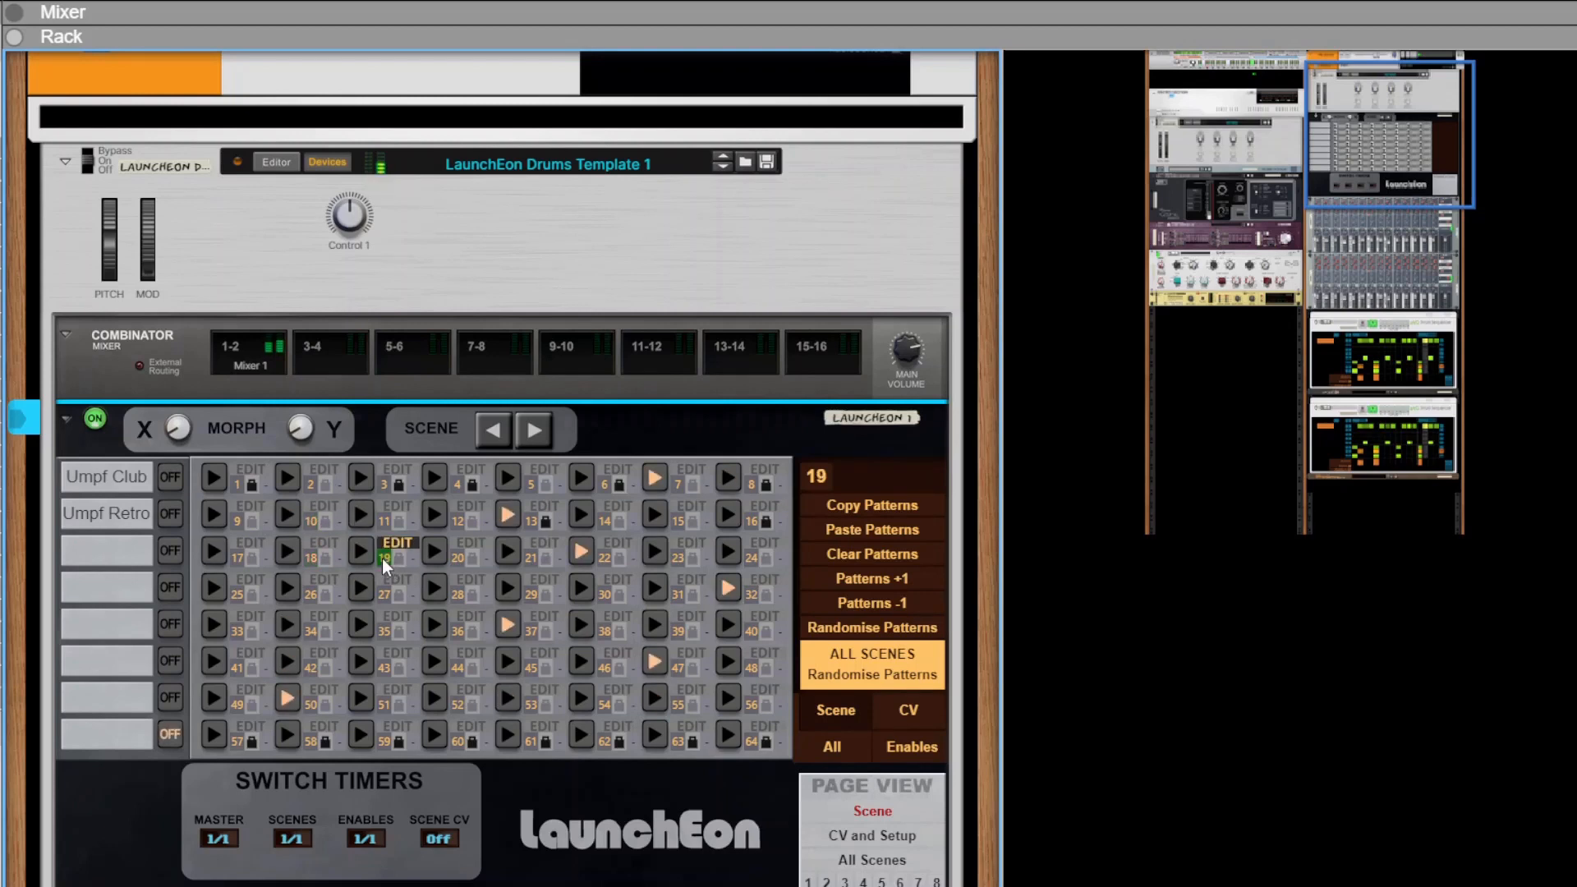
click(458, 557)
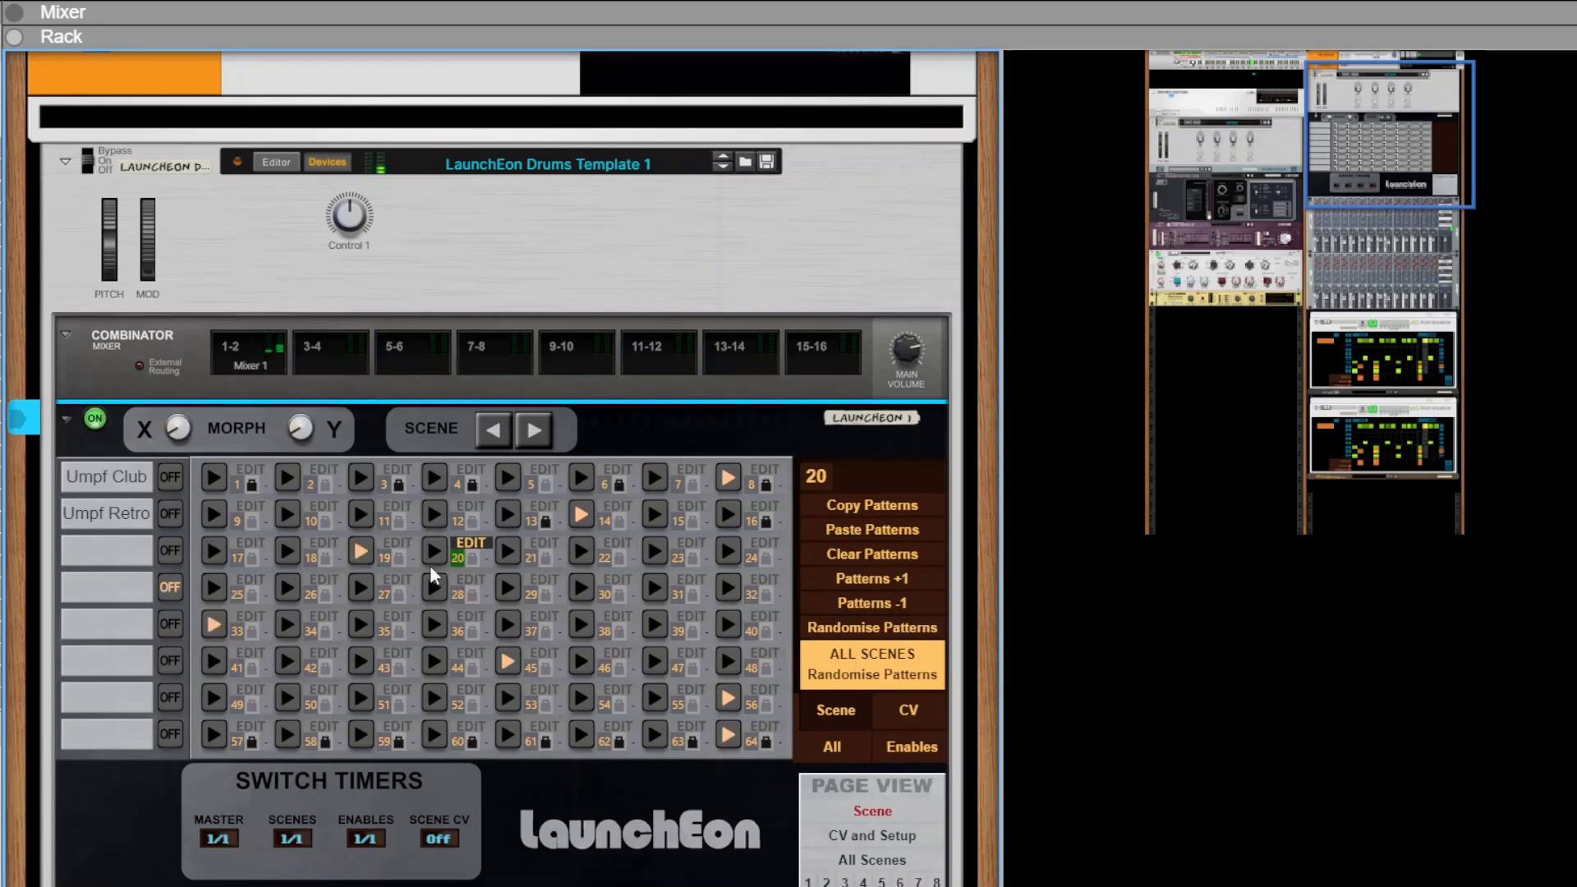
click(399, 558)
Audition scenes 21 to 25, and lock scenes 23 and 25
click(533, 557)
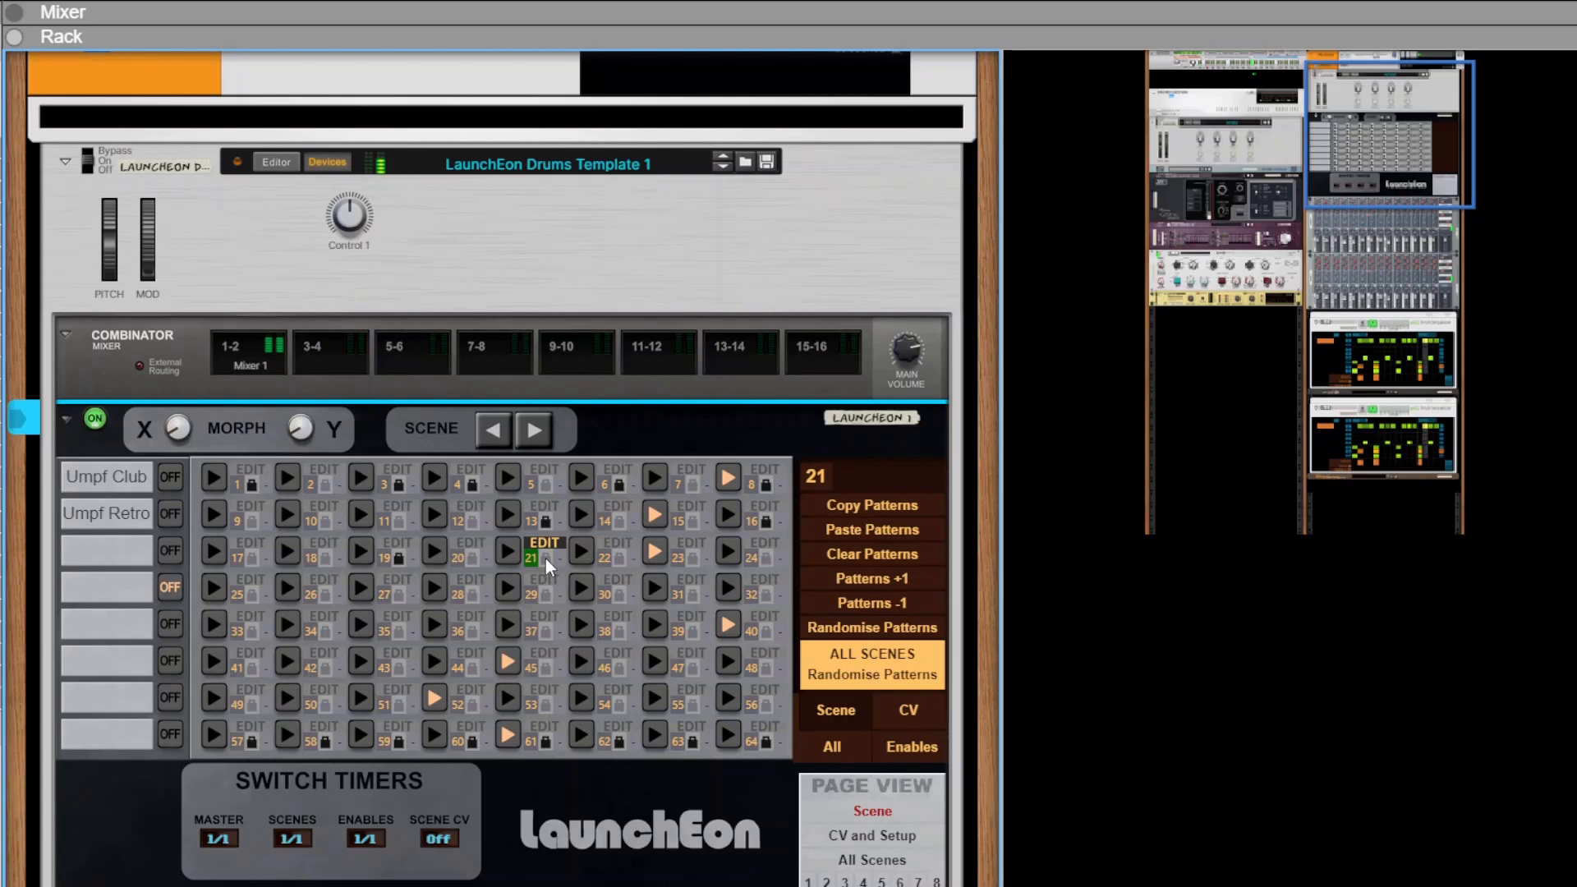
click(606, 558)
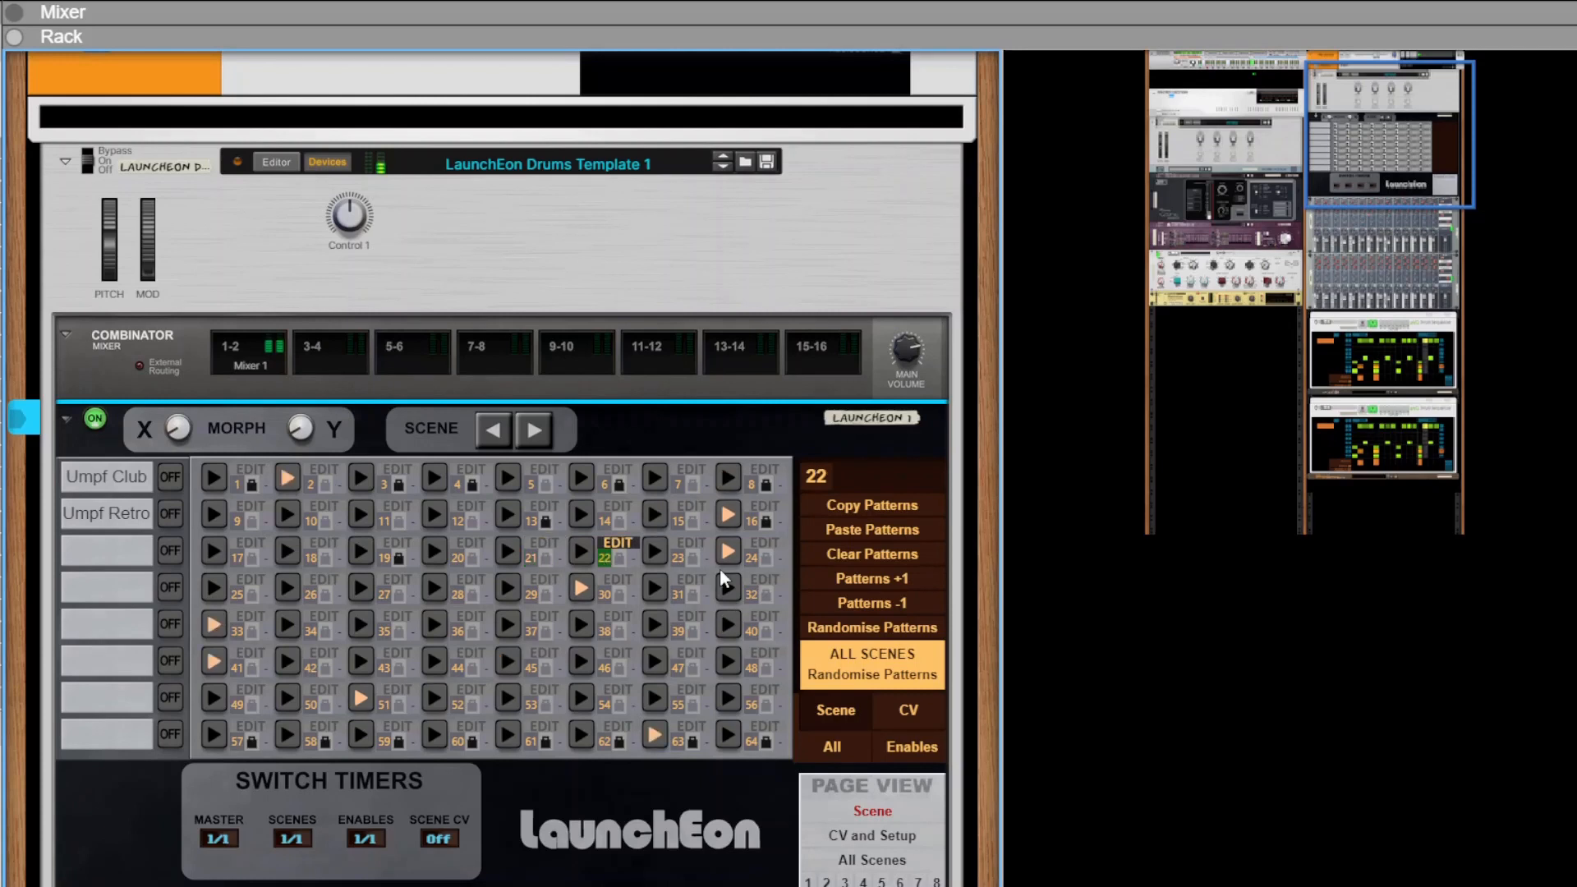
click(677, 558)
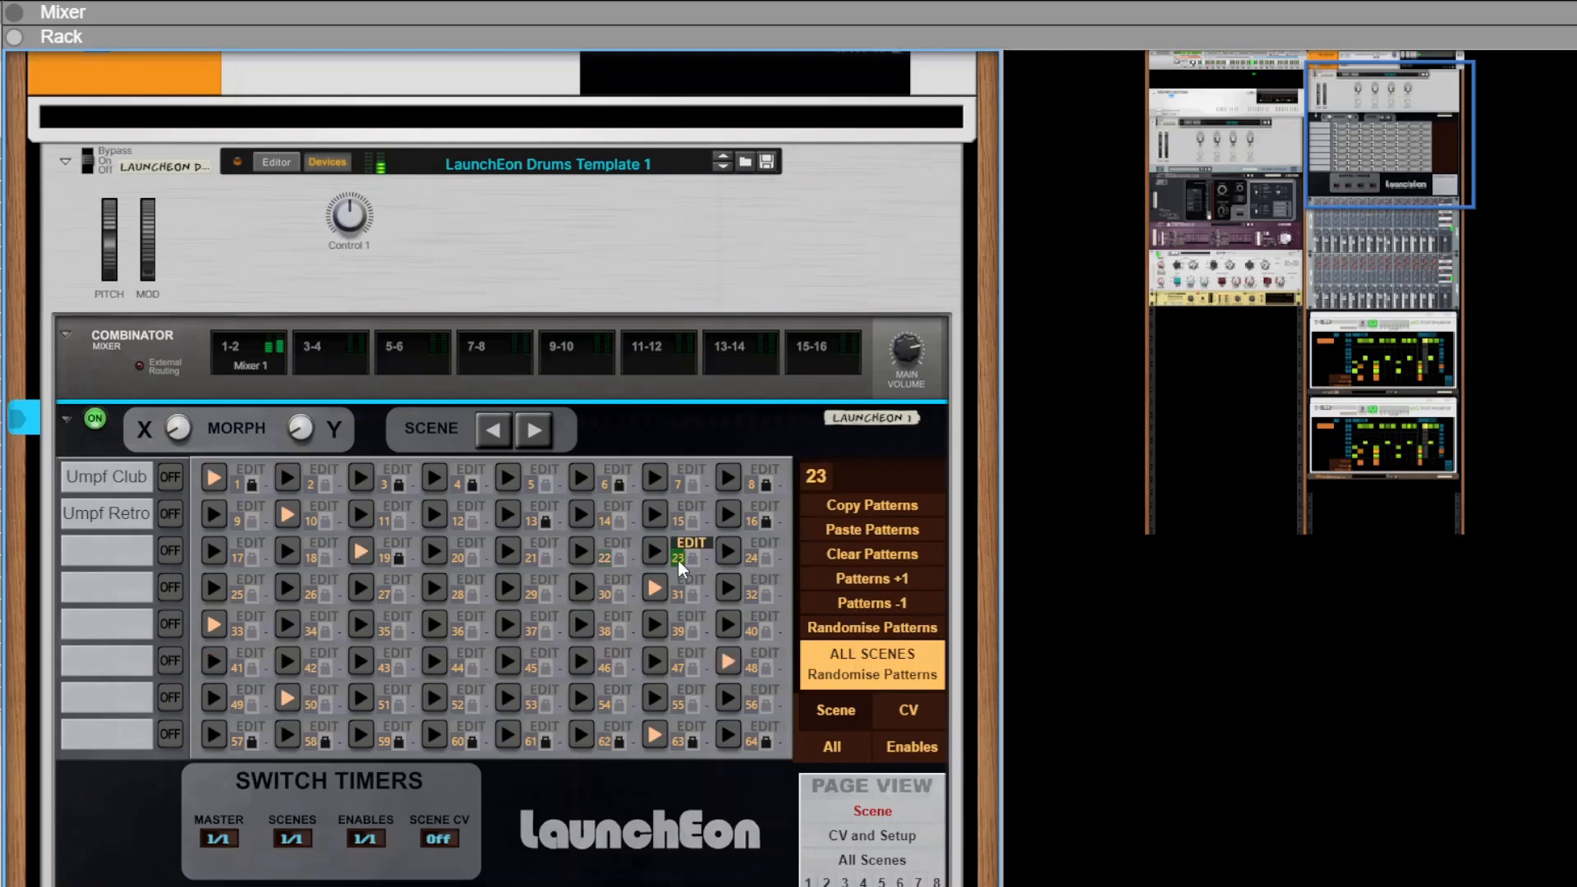
click(751, 559)
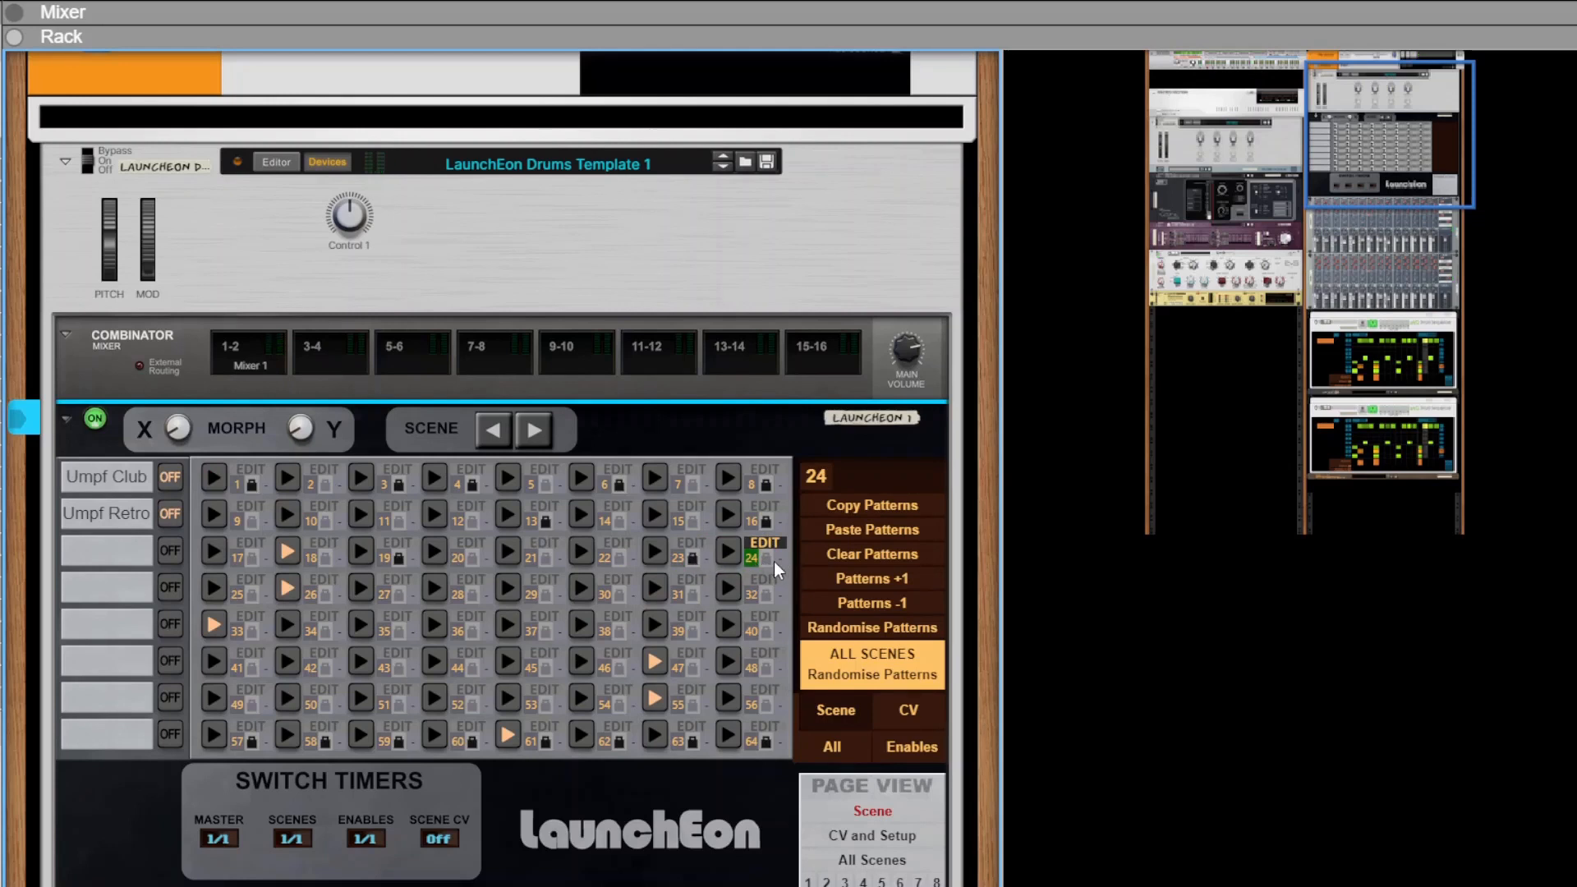
click(233, 596)
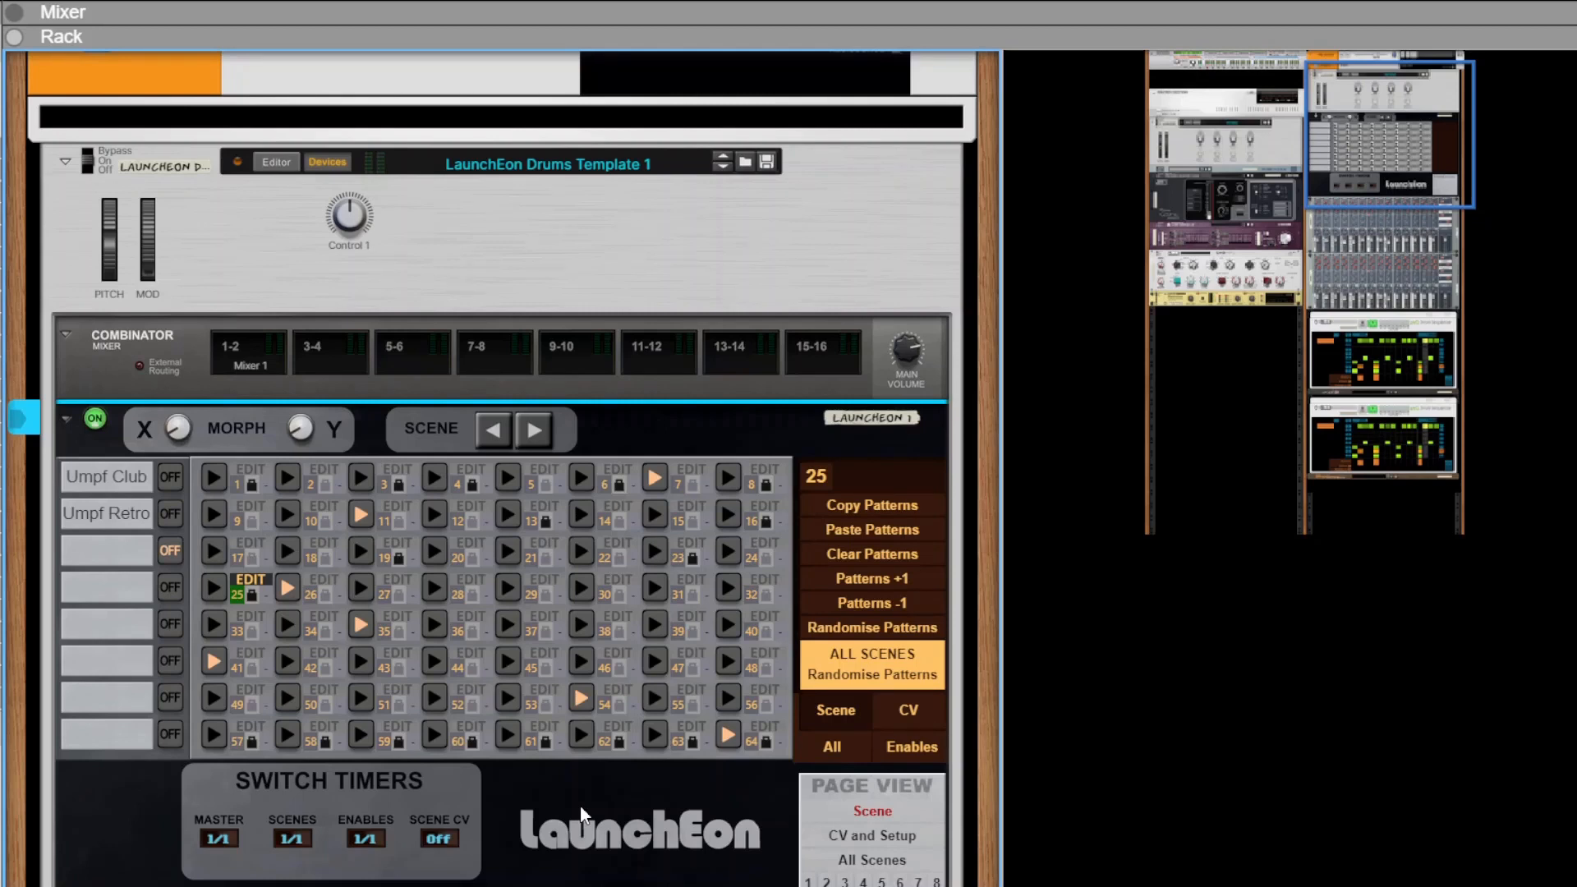
Assign the numbers 5, 1, 4, 8, 1, 7, 7, 1 and 7 to locked scenes 3, 4, 6, 8, 13, 16, 19, 23 and 25
click(654, 480)
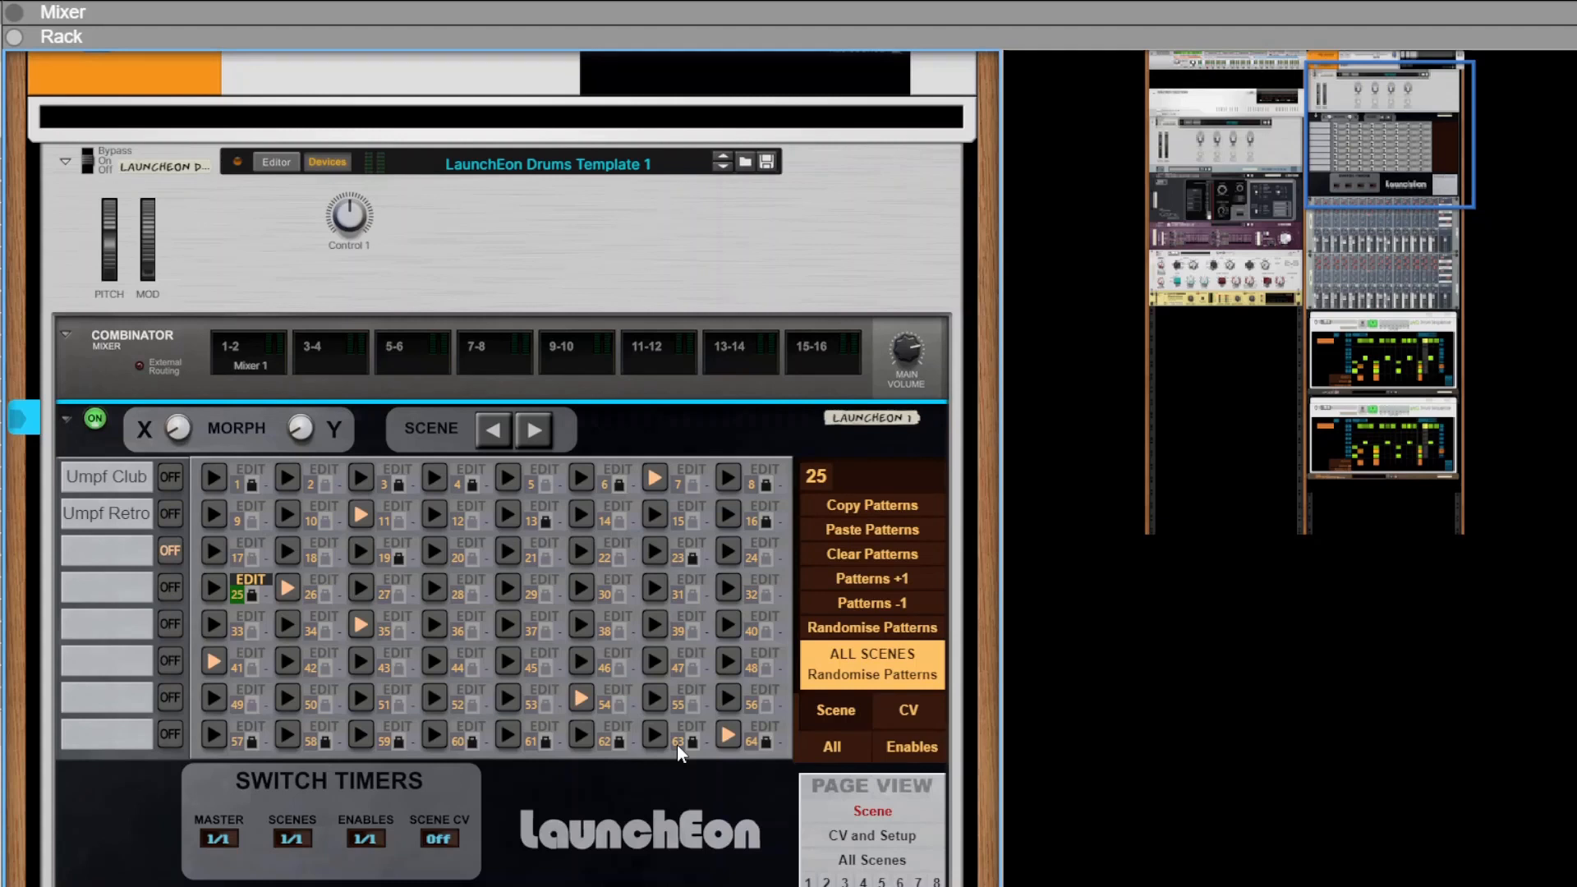
click(382, 483)
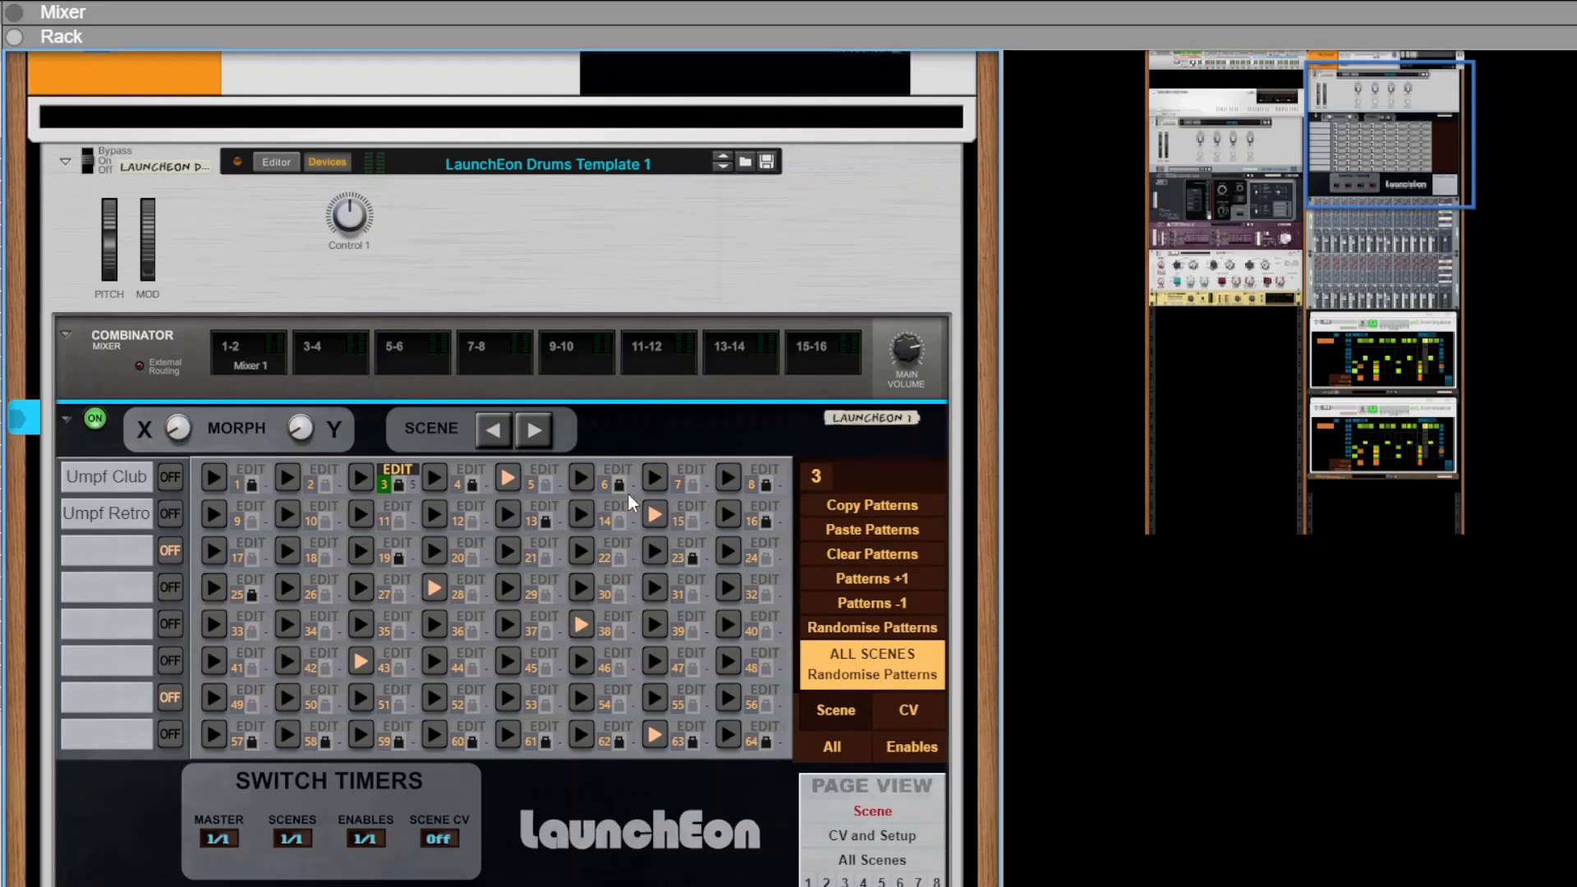
click(457, 485)
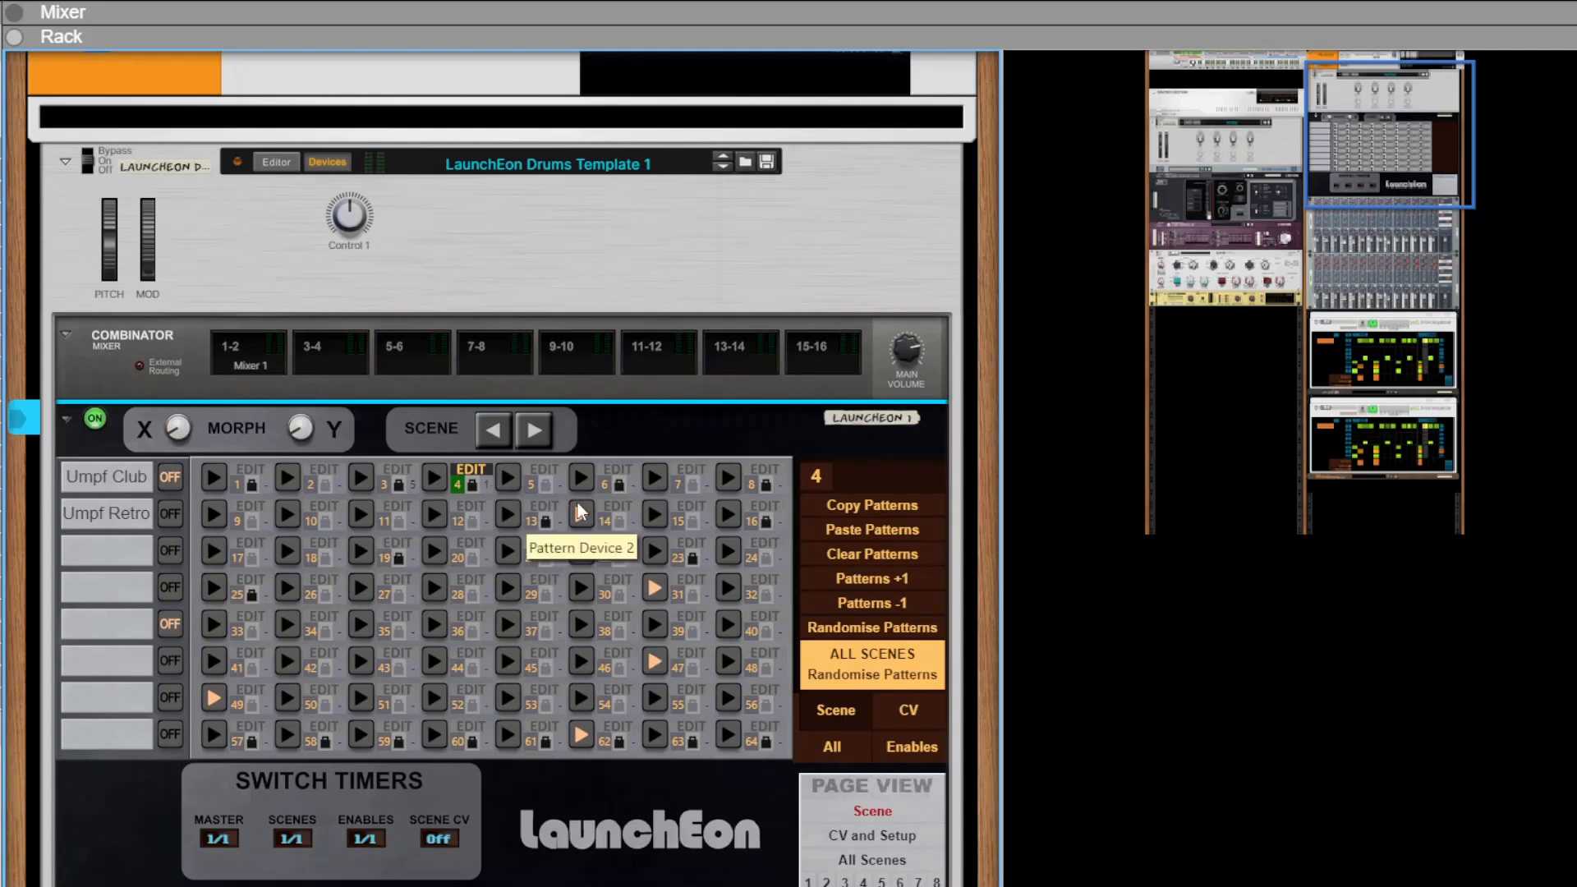
click(604, 485)
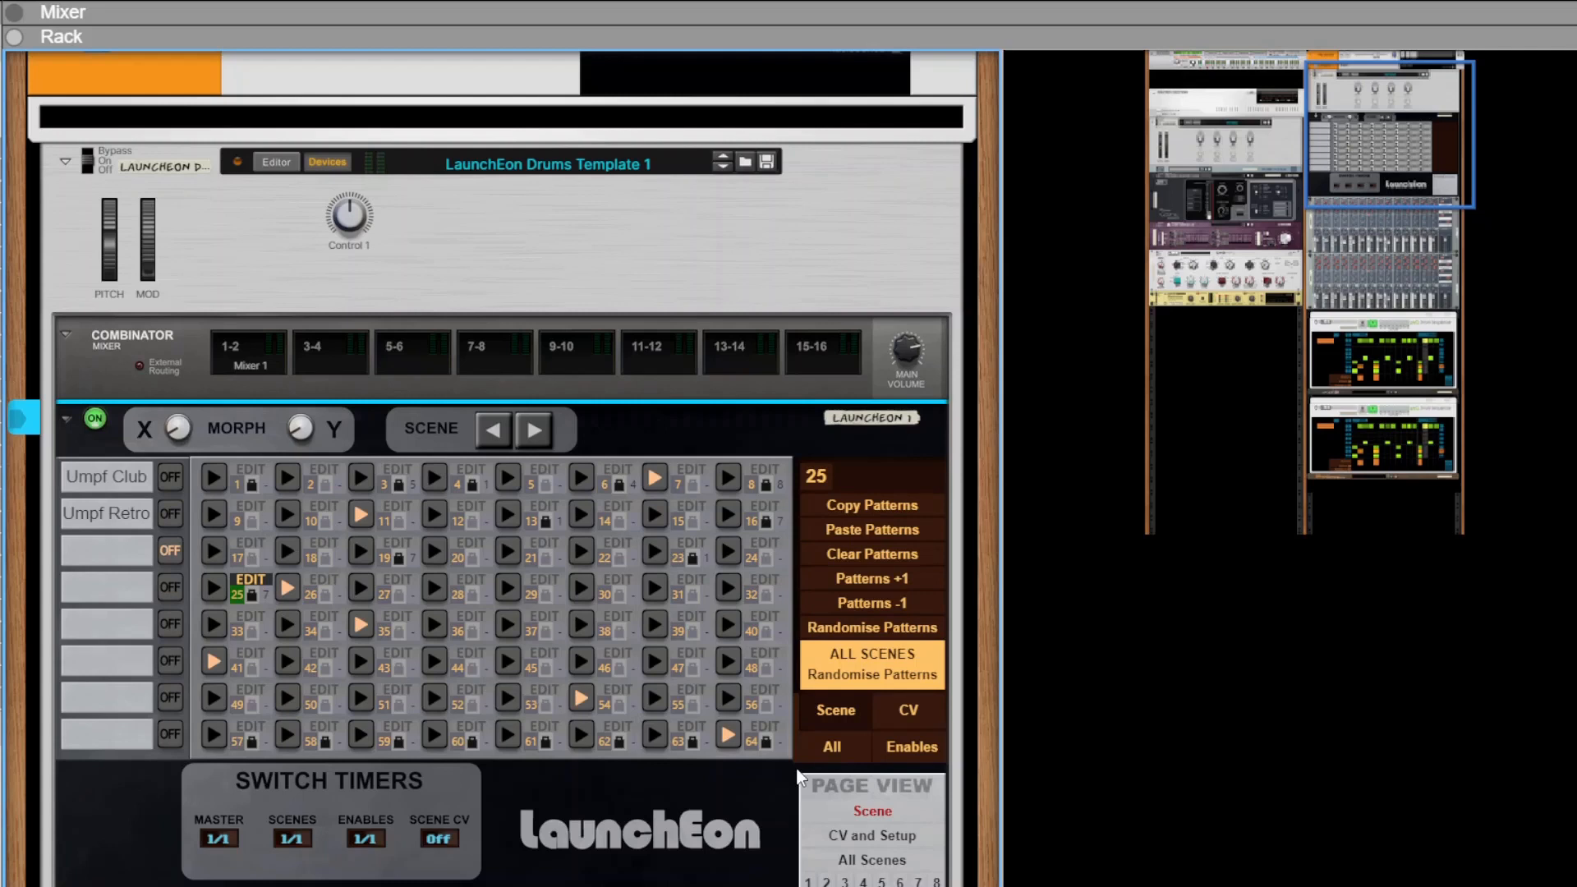
Rearrange the locked scenes in the Morph grid, moving each into the lower rows of the column matching its assigned number
click(859, 832)
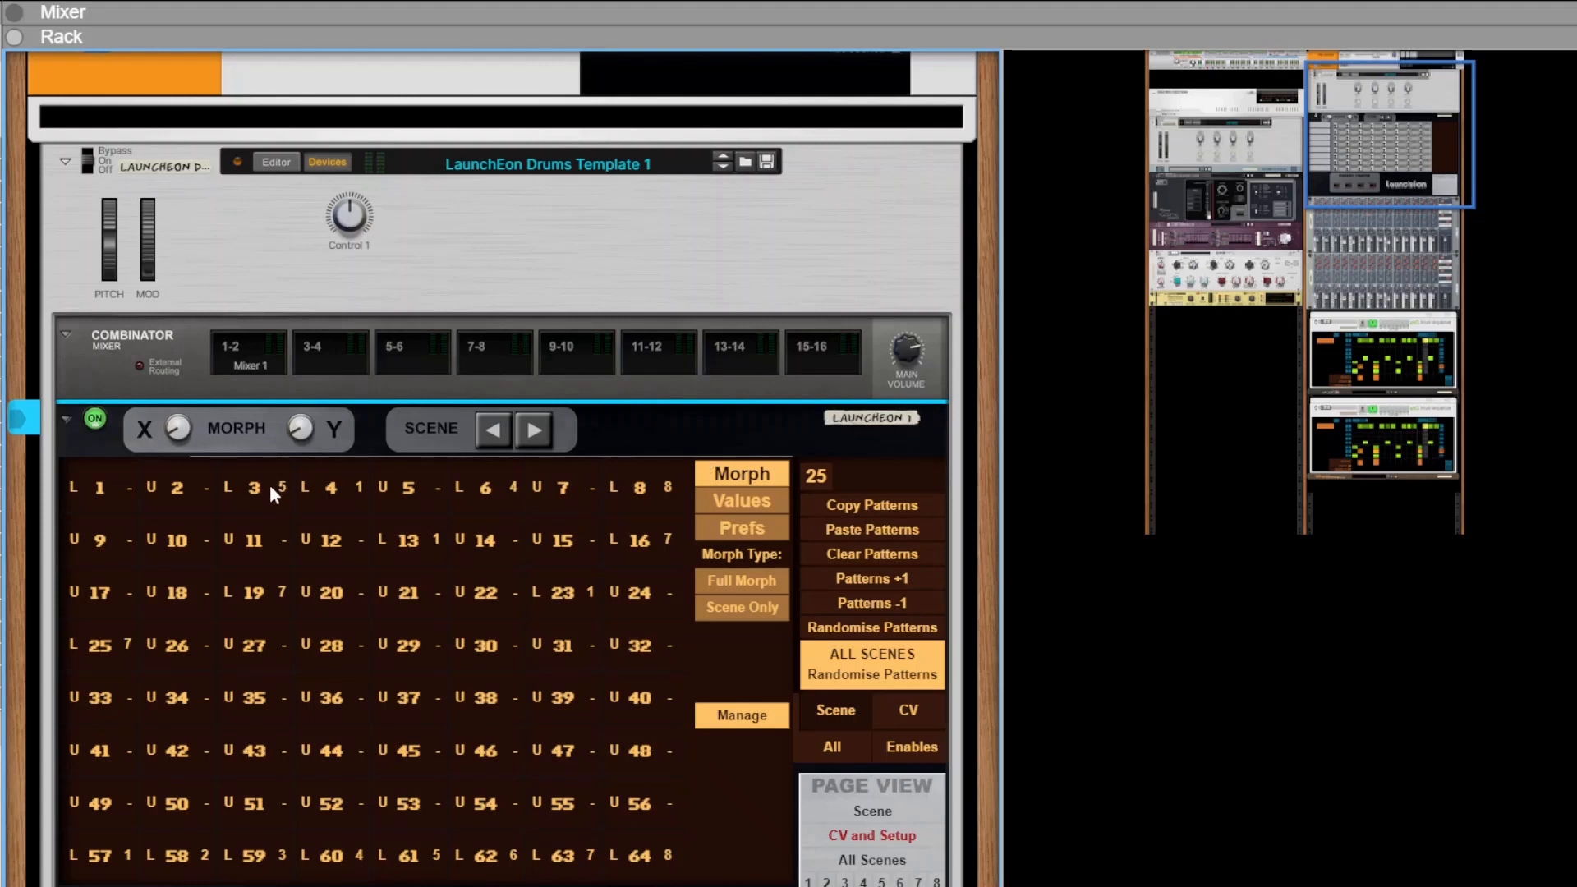
click(422, 805)
drag(654, 732, 662, 793)
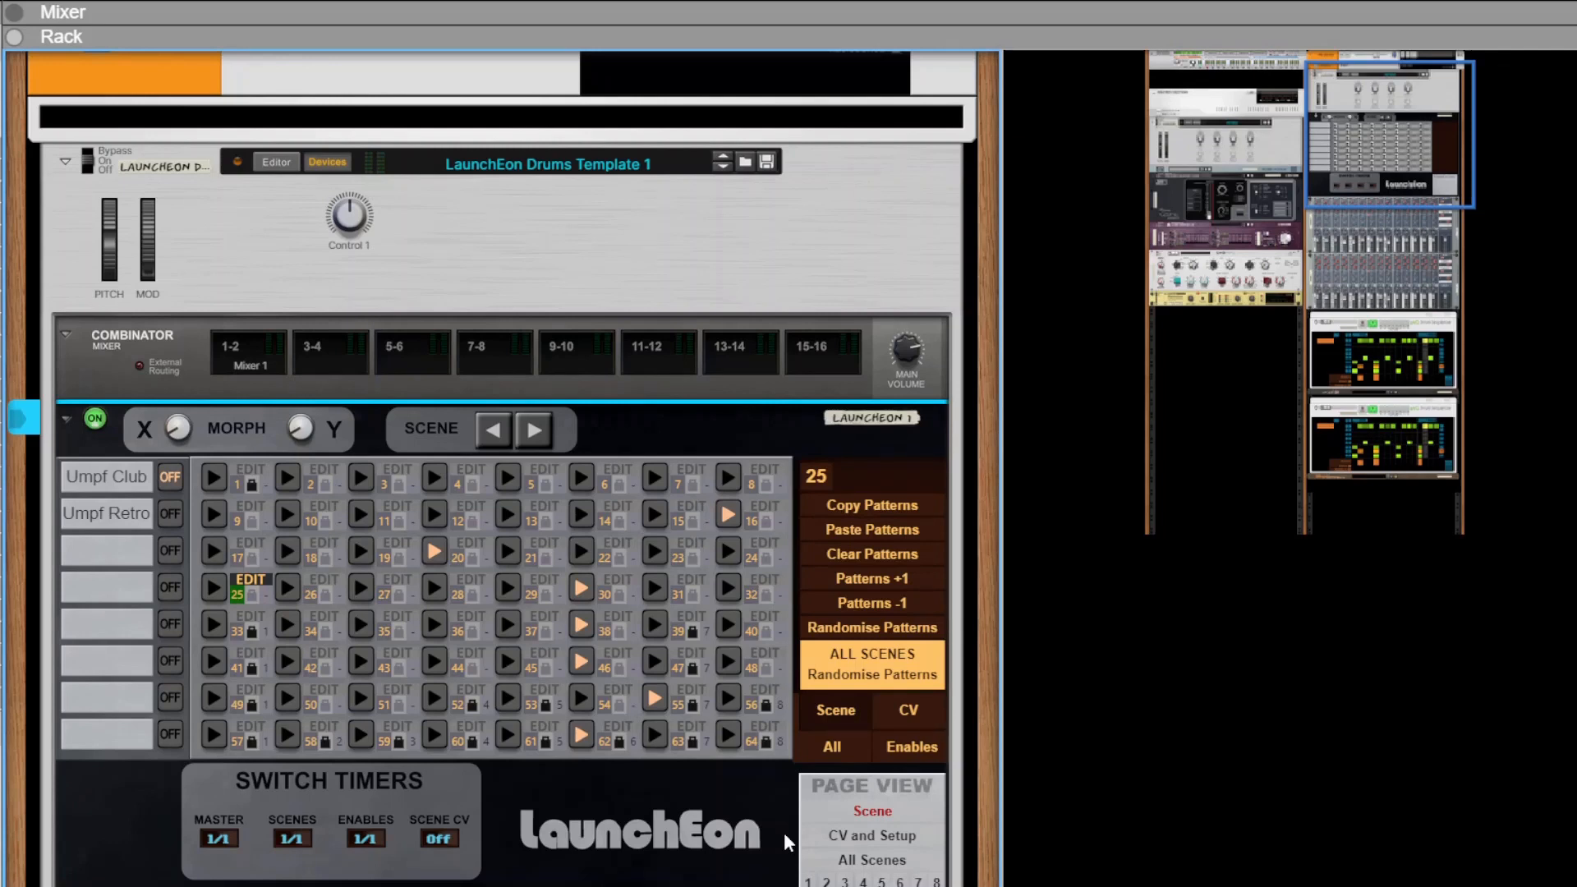
Show the CV controller values of scene 2 and randomise that scene's CV within the full range
click(874, 833)
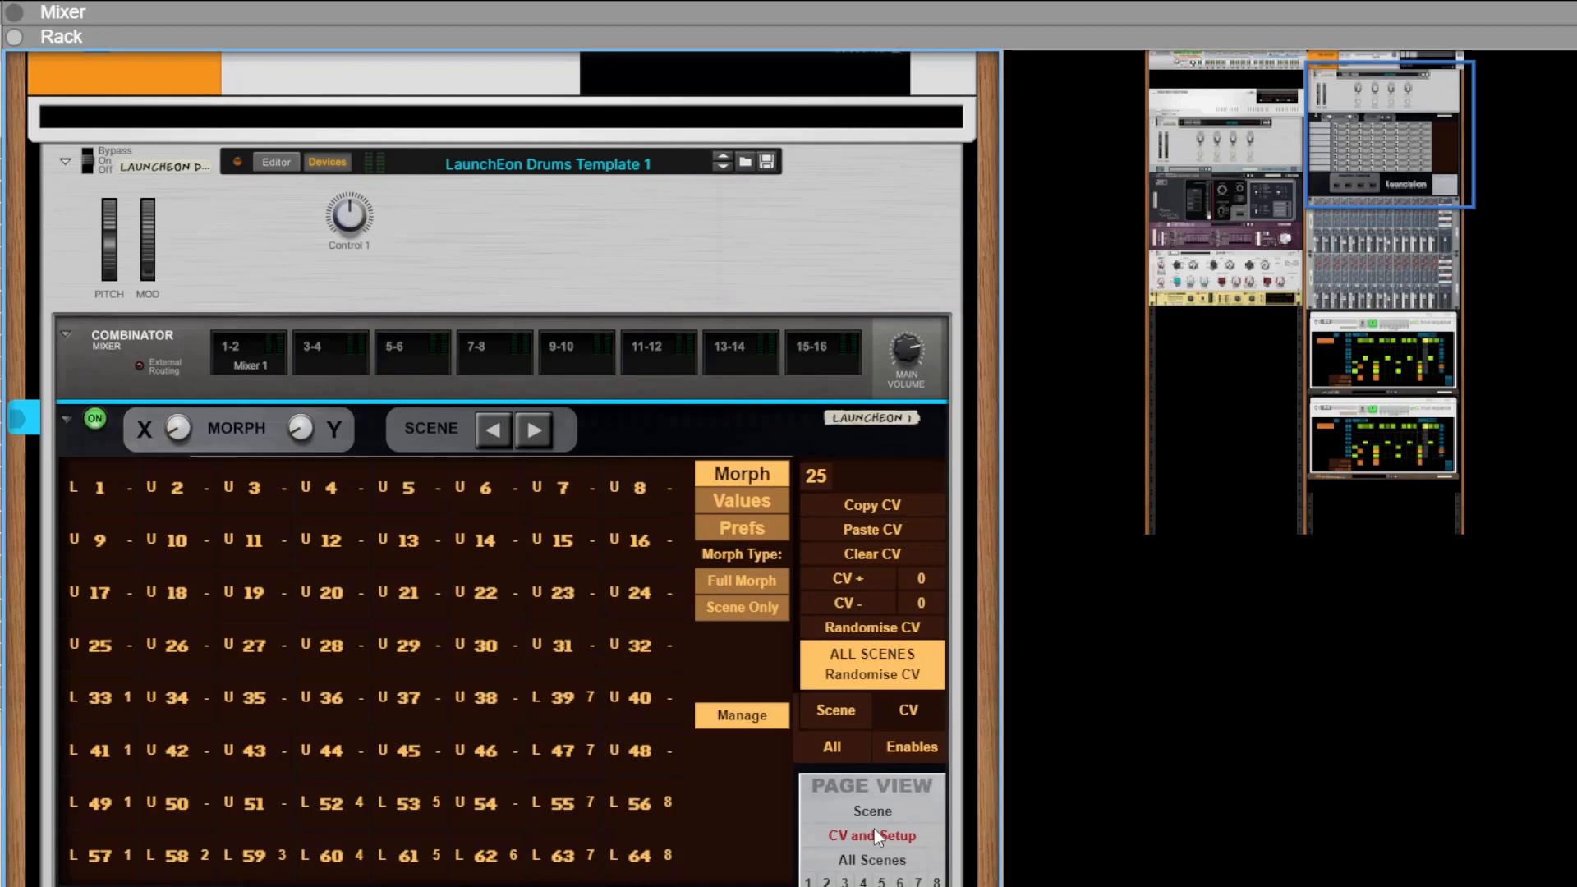
click(731, 501)
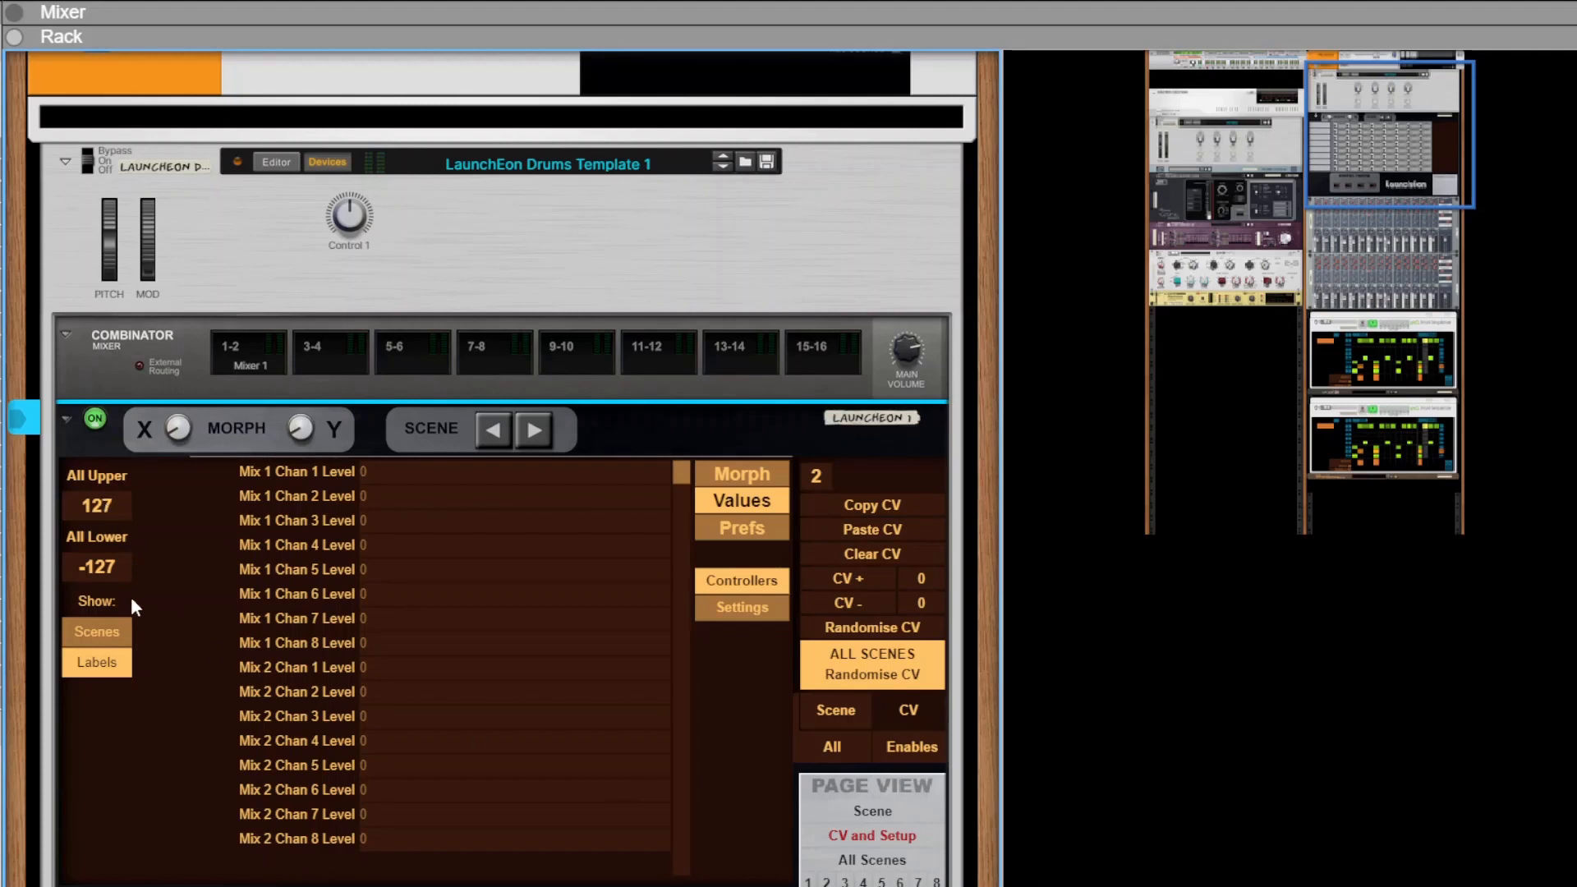
click(877, 812)
click(289, 476)
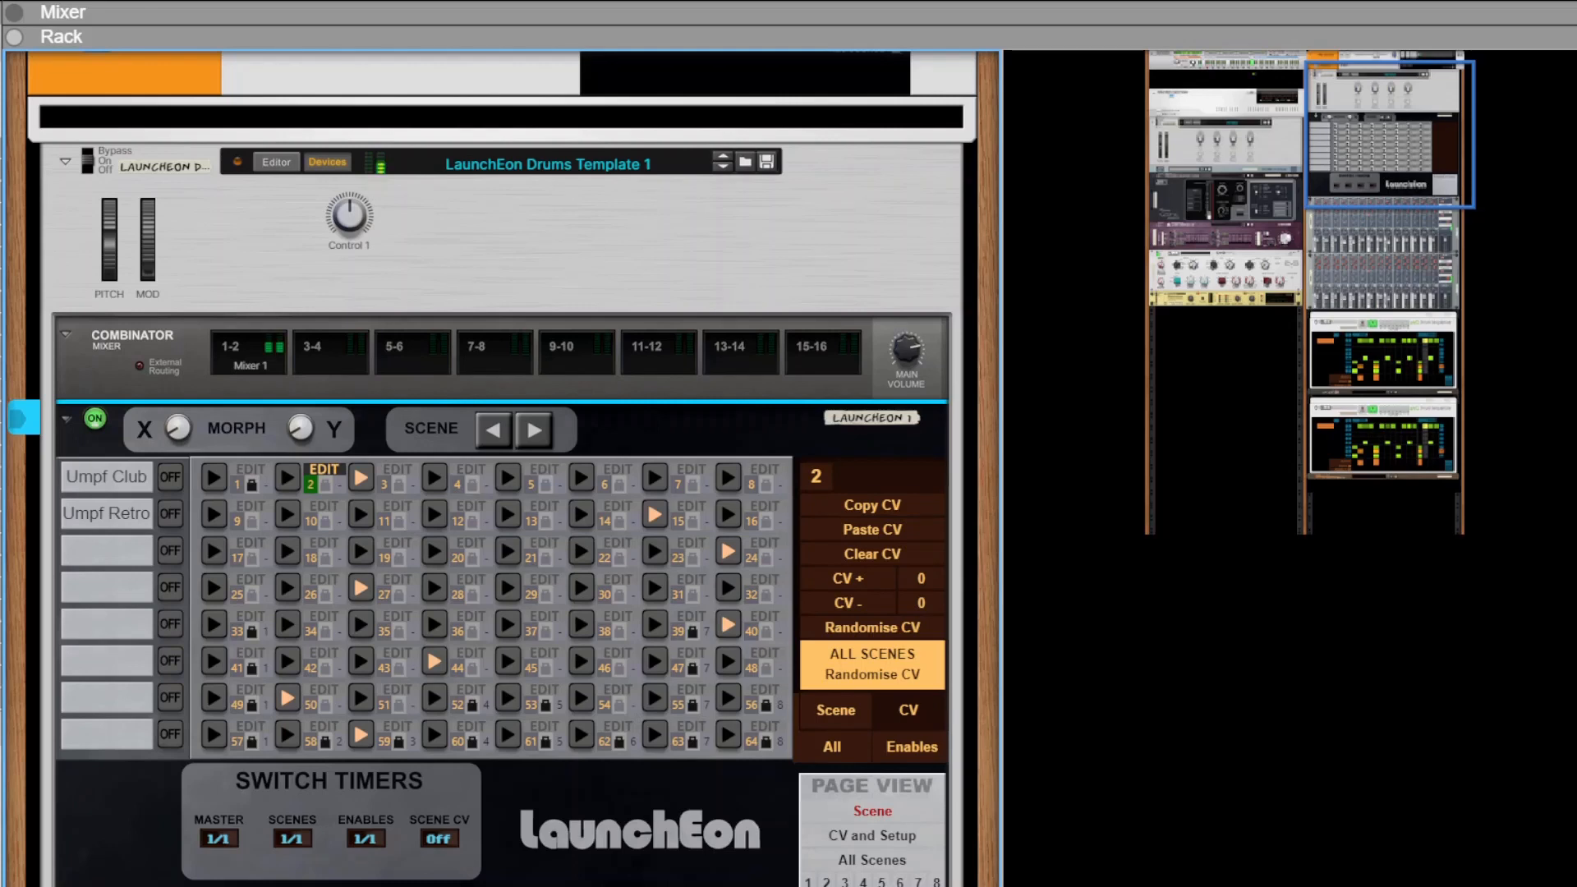
click(870, 837)
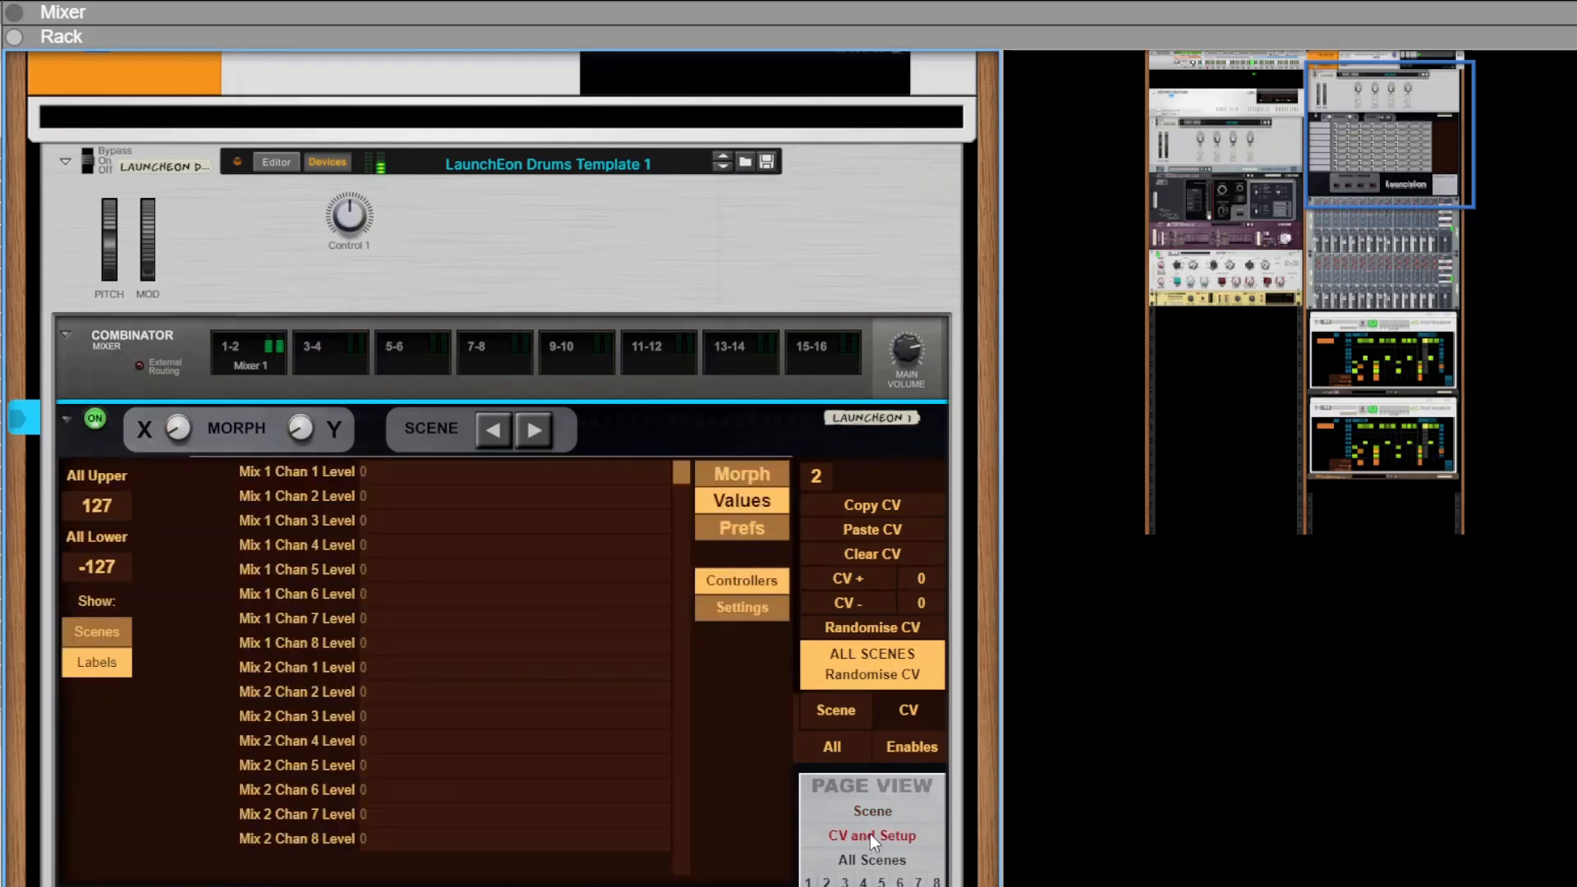
click(877, 628)
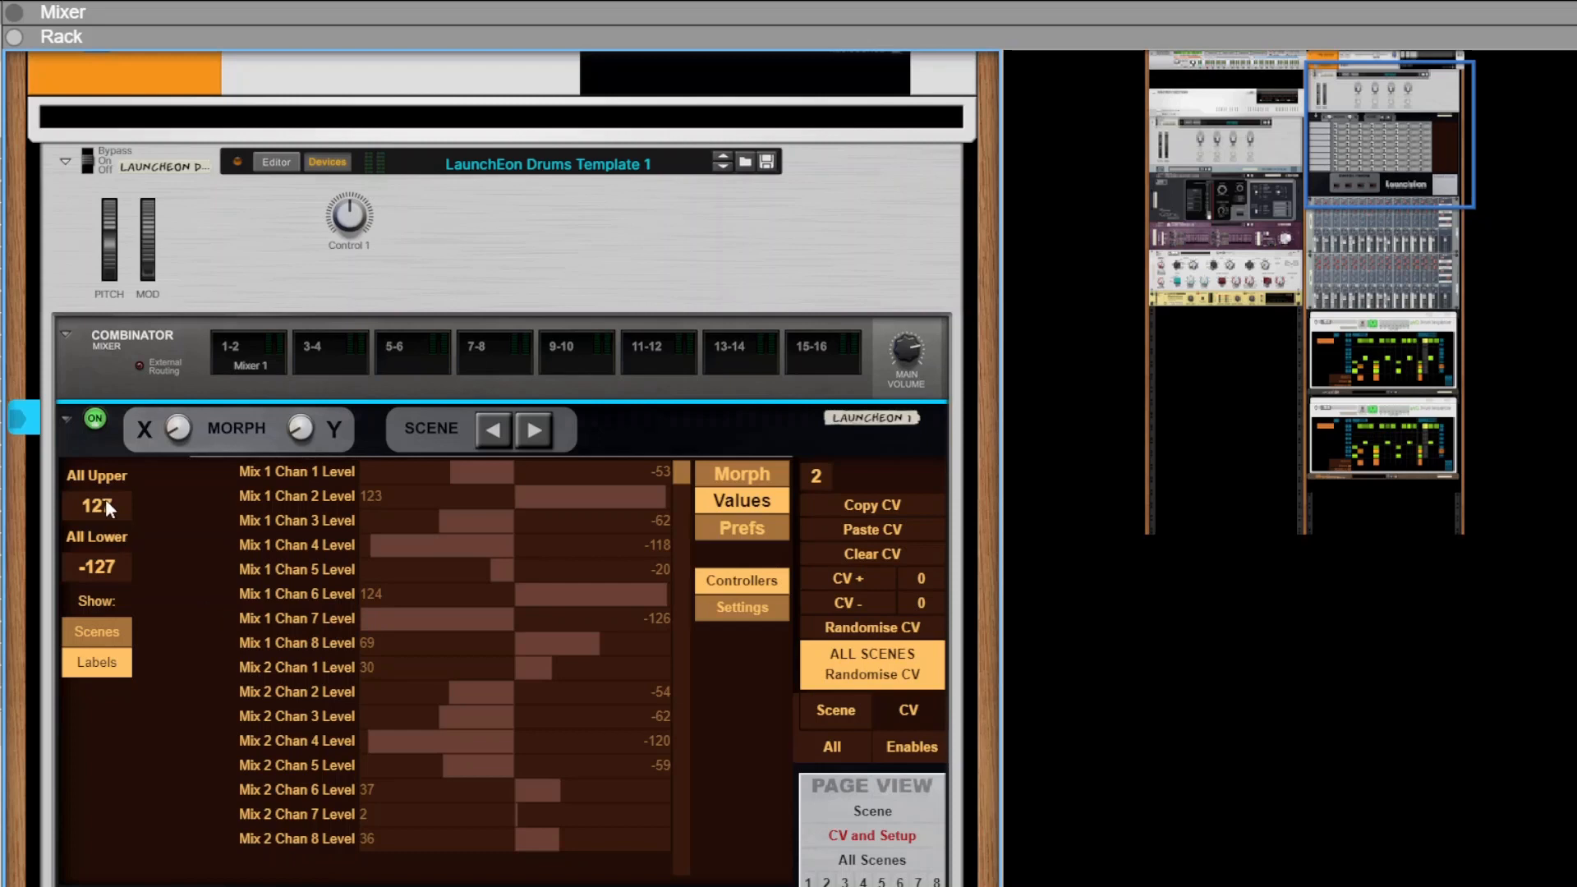
Set both the upper and lower CV limits to 0 and randomise the CV of all scenes
drag(105, 499, 174, 735)
drag(107, 573, 107, 614)
drag(212, 273, 156, 445)
drag(126, 621, 129, 644)
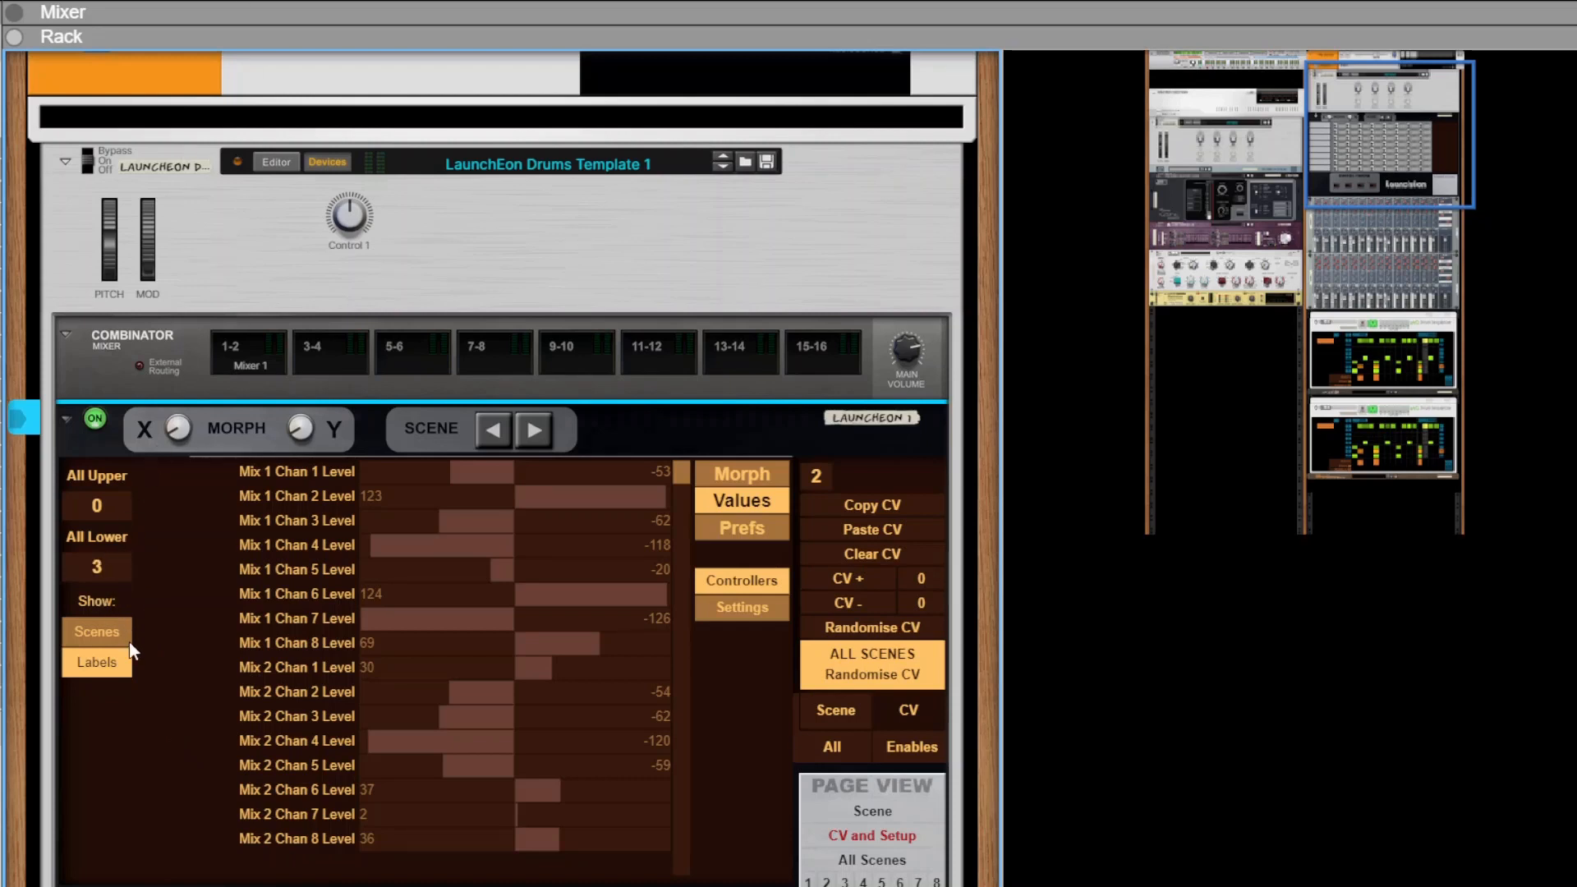
click(862, 662)
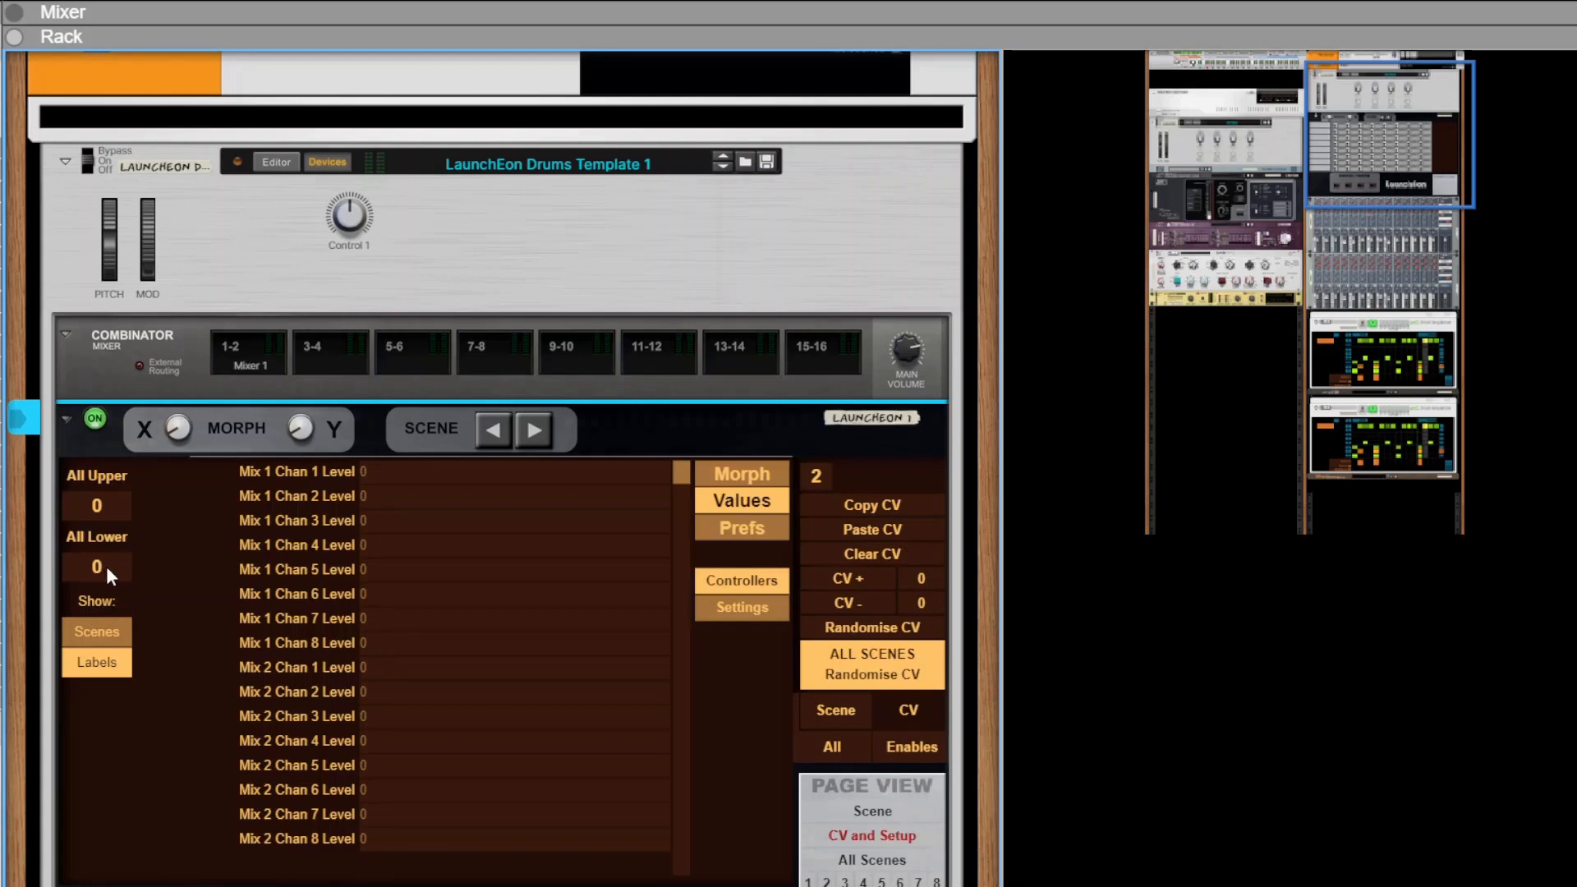
Set the CV limits to 30 upper and -20 lower and randomise the CV of all scenes
drag(116, 629, 130, 683)
drag(106, 506, 141, 324)
click(871, 660)
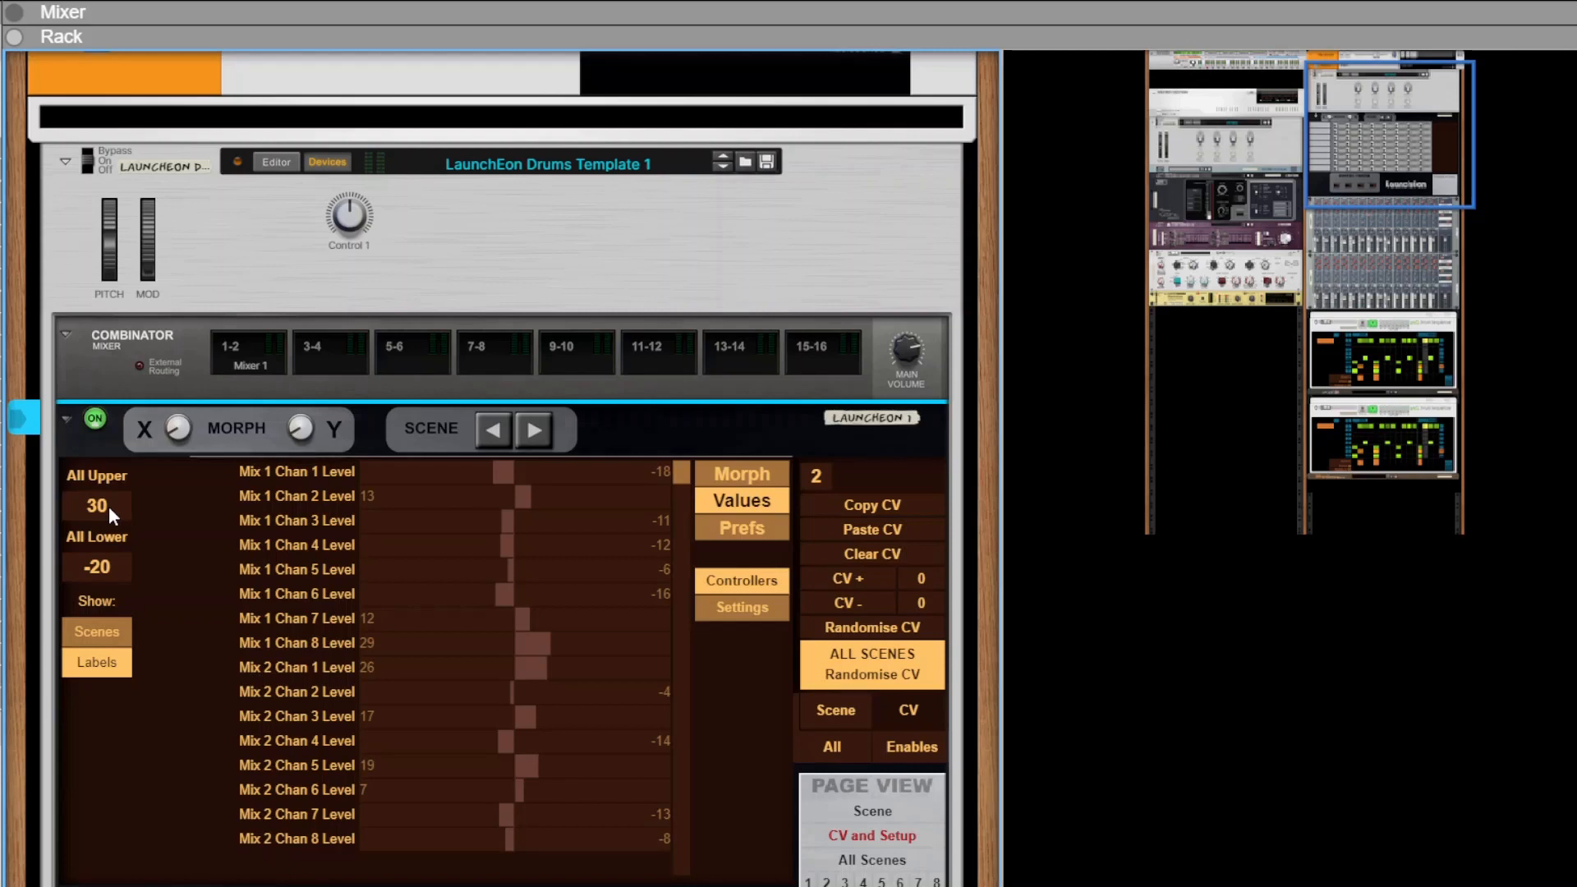
Set the CV limits to 10 upper and -30 lower, then randomise the CV of all scenes and of scene 2
drag(108, 506, 125, 624)
click(874, 655)
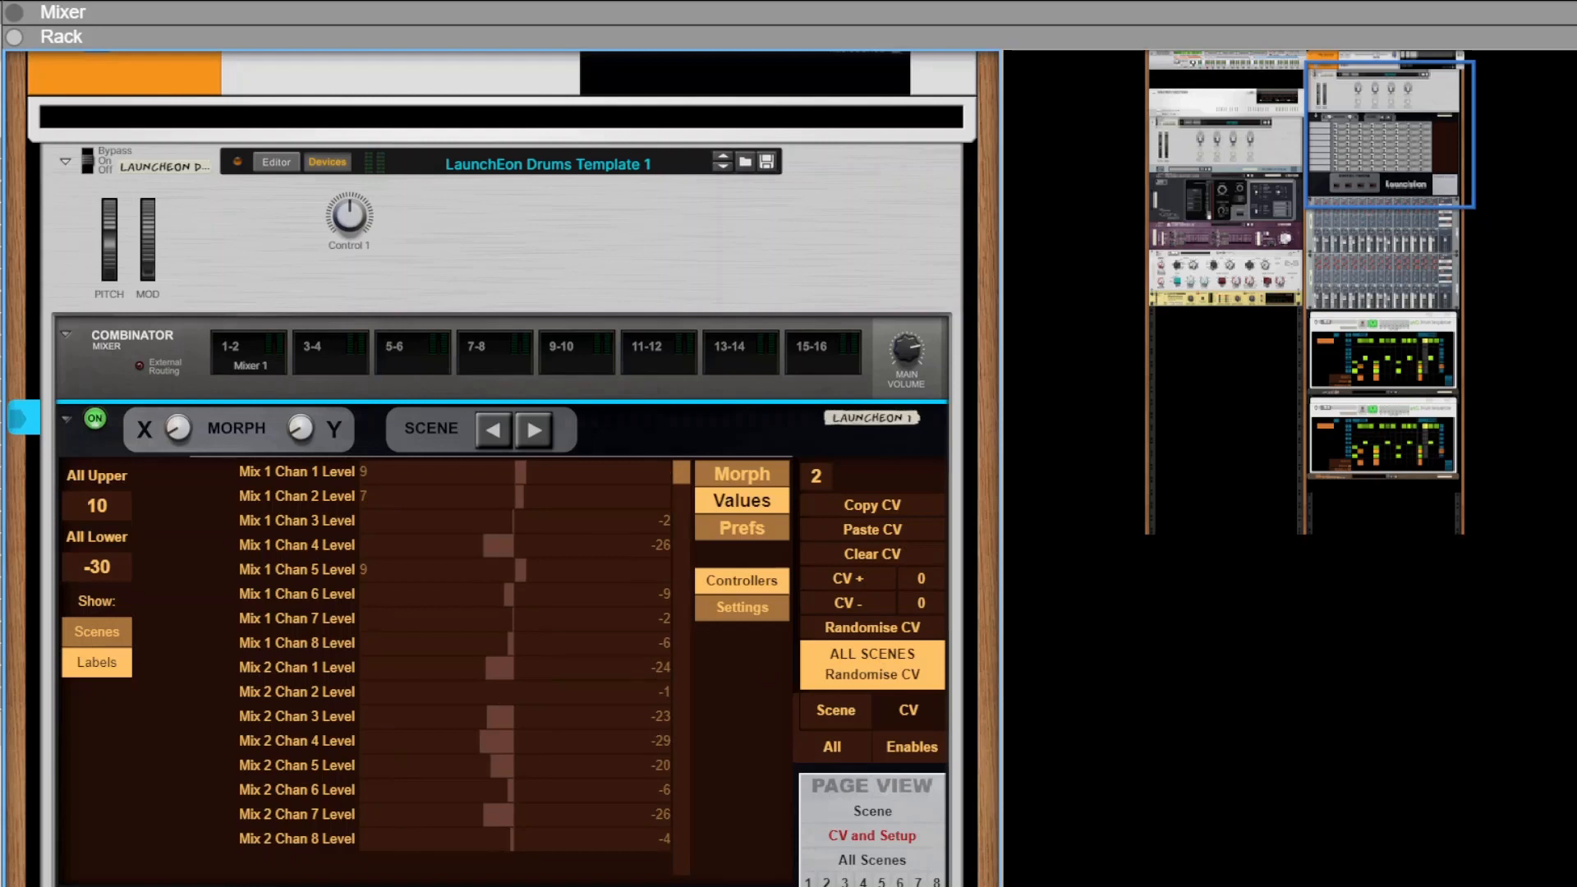
click(883, 631)
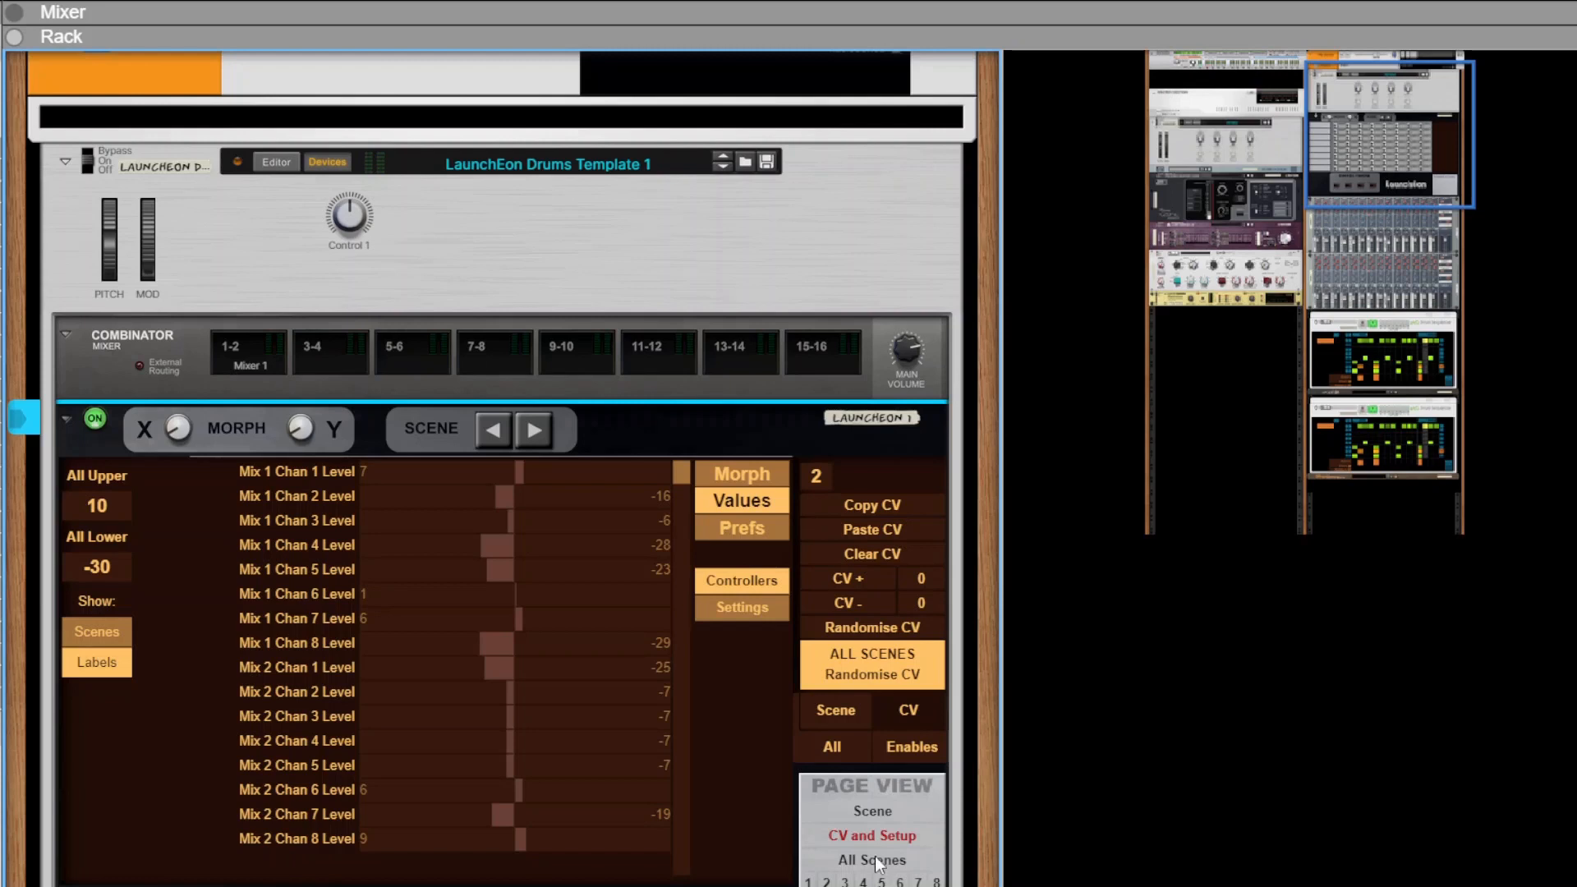
Set the morph type to Scene Only and place the morph cursor on scene 59
click(877, 813)
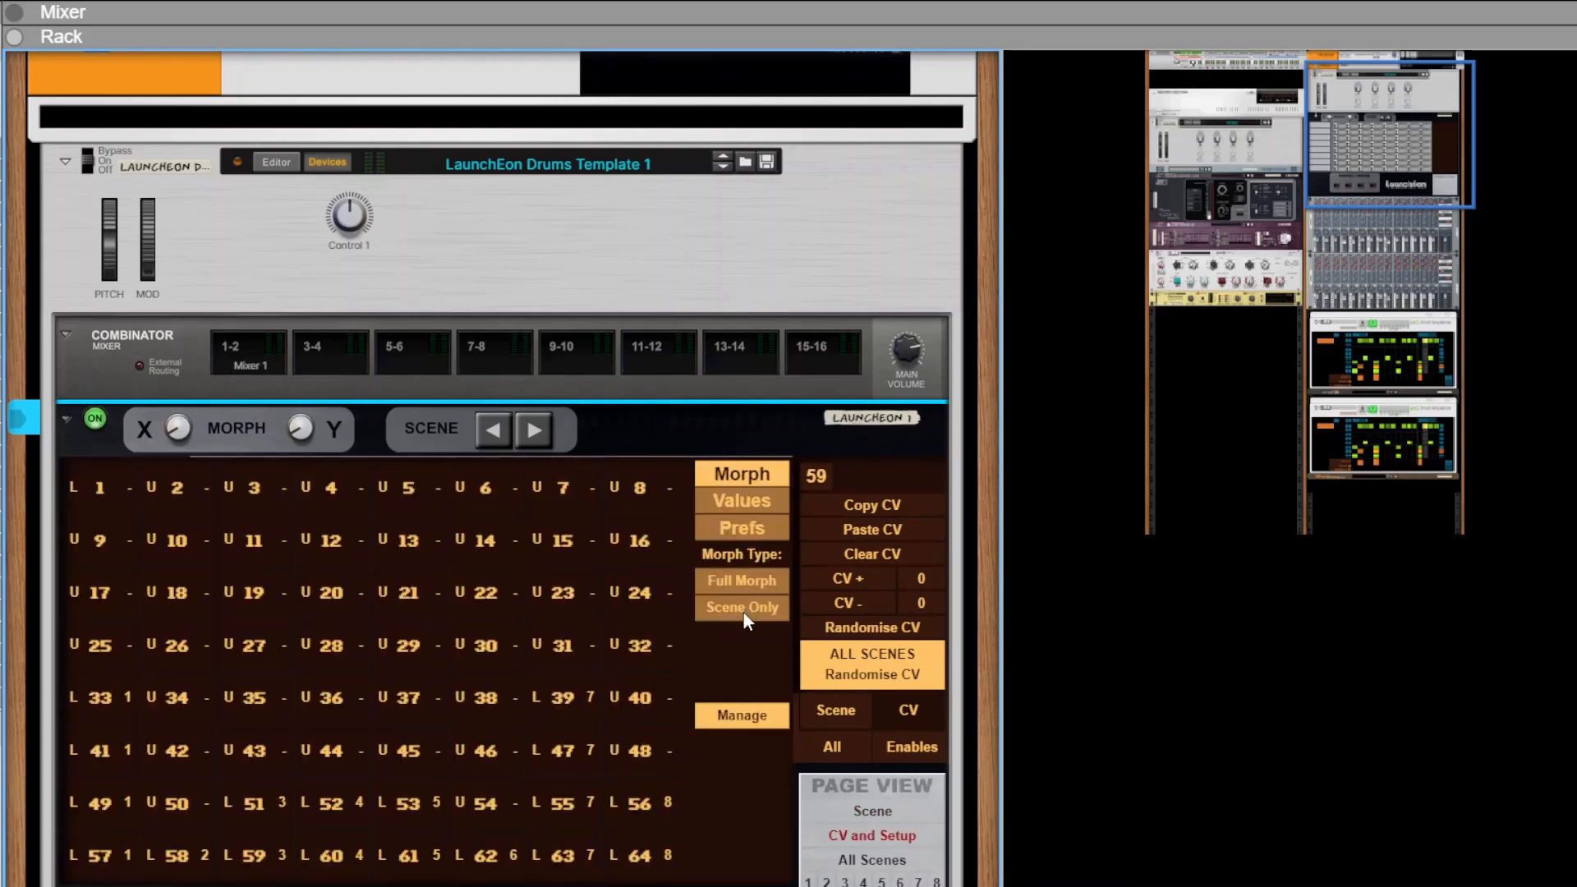
click(742, 609)
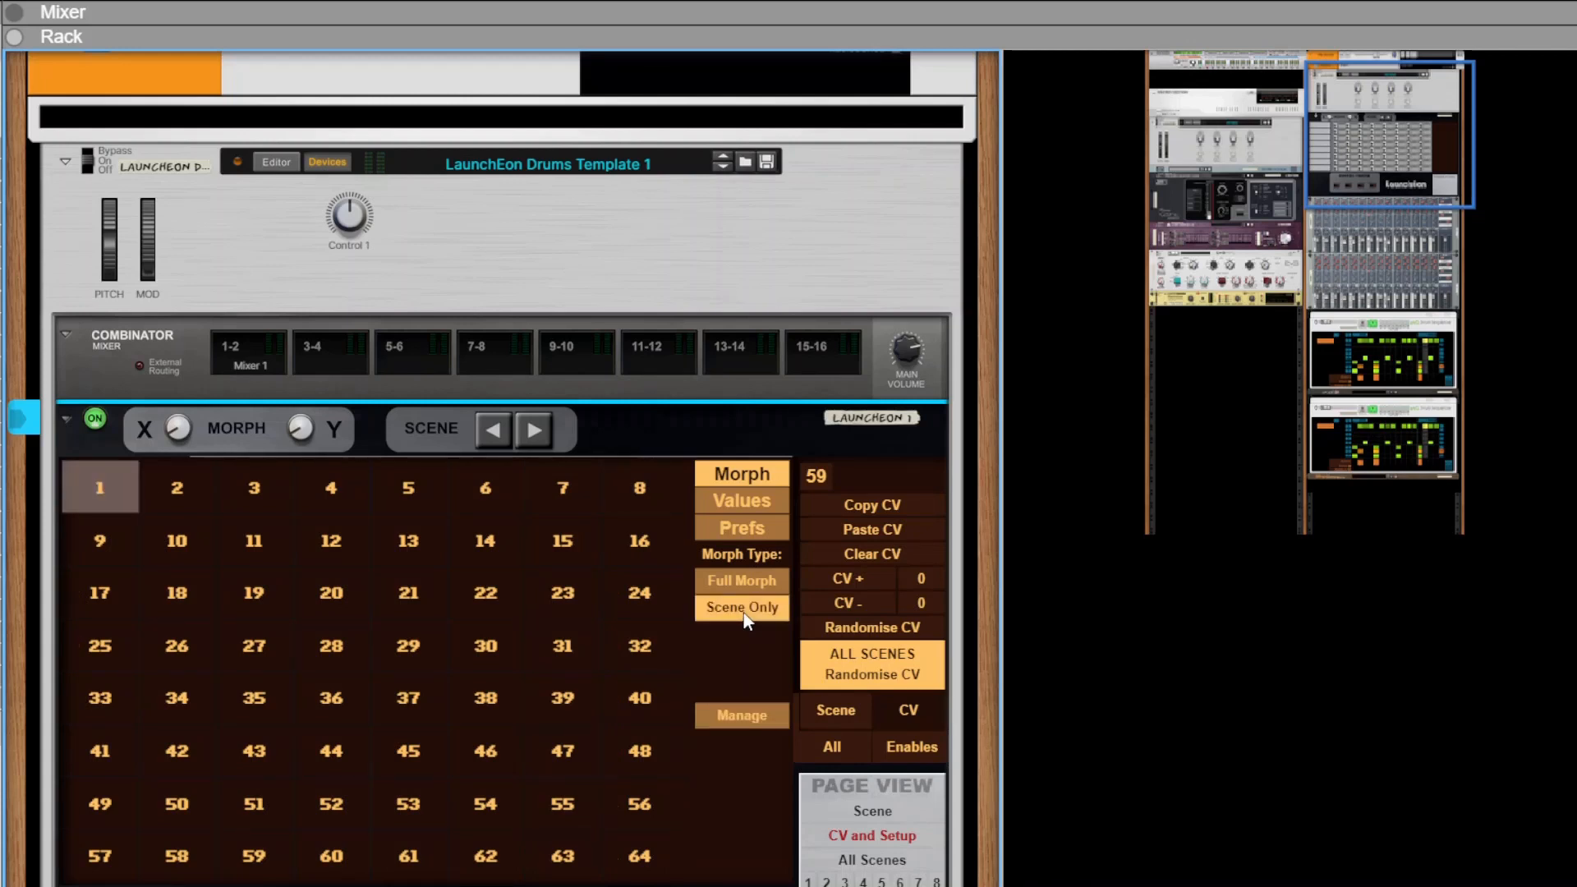
click(253, 850)
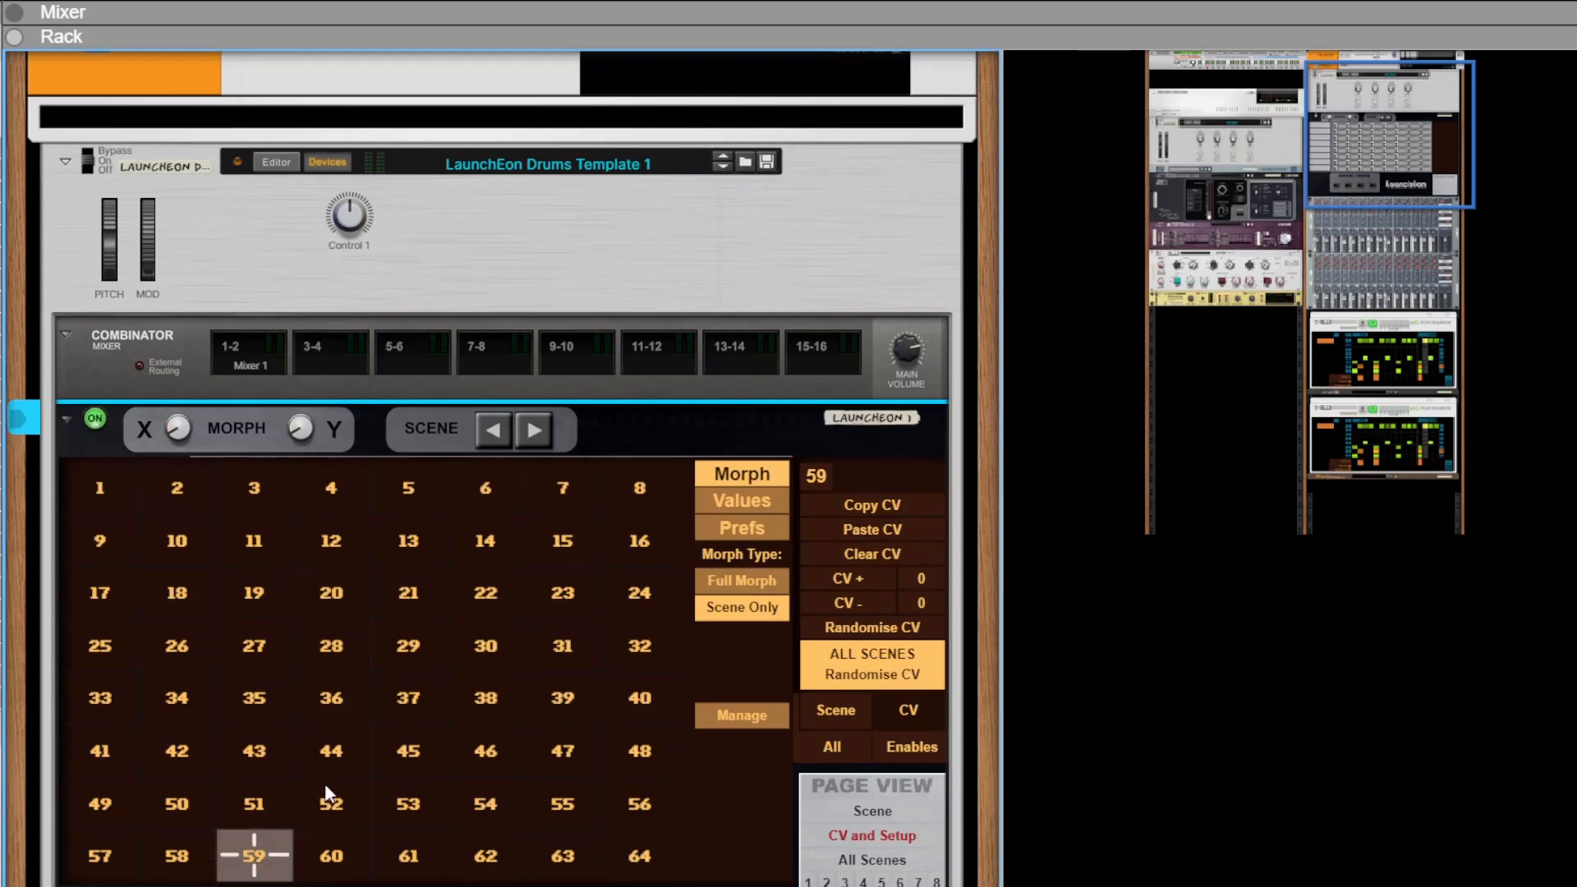
Audition scenes 1, 21, 59, 51 and 35 by moving the morph cursor between them in the grid
scroll(402, 763, down, 4)
scroll(407, 761, up, 3)
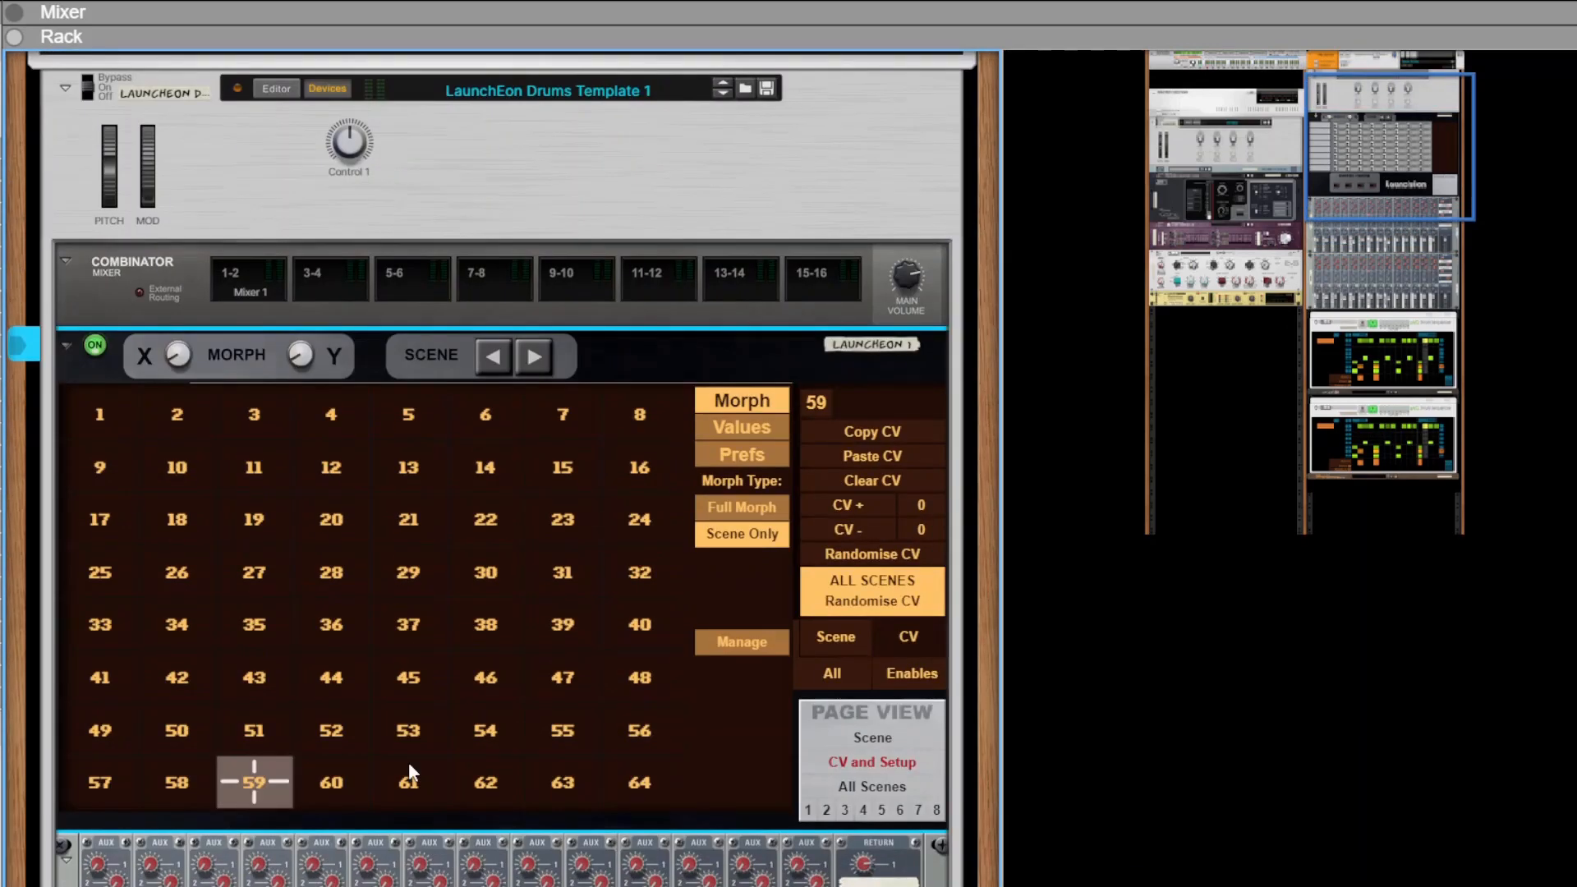
click(98, 410)
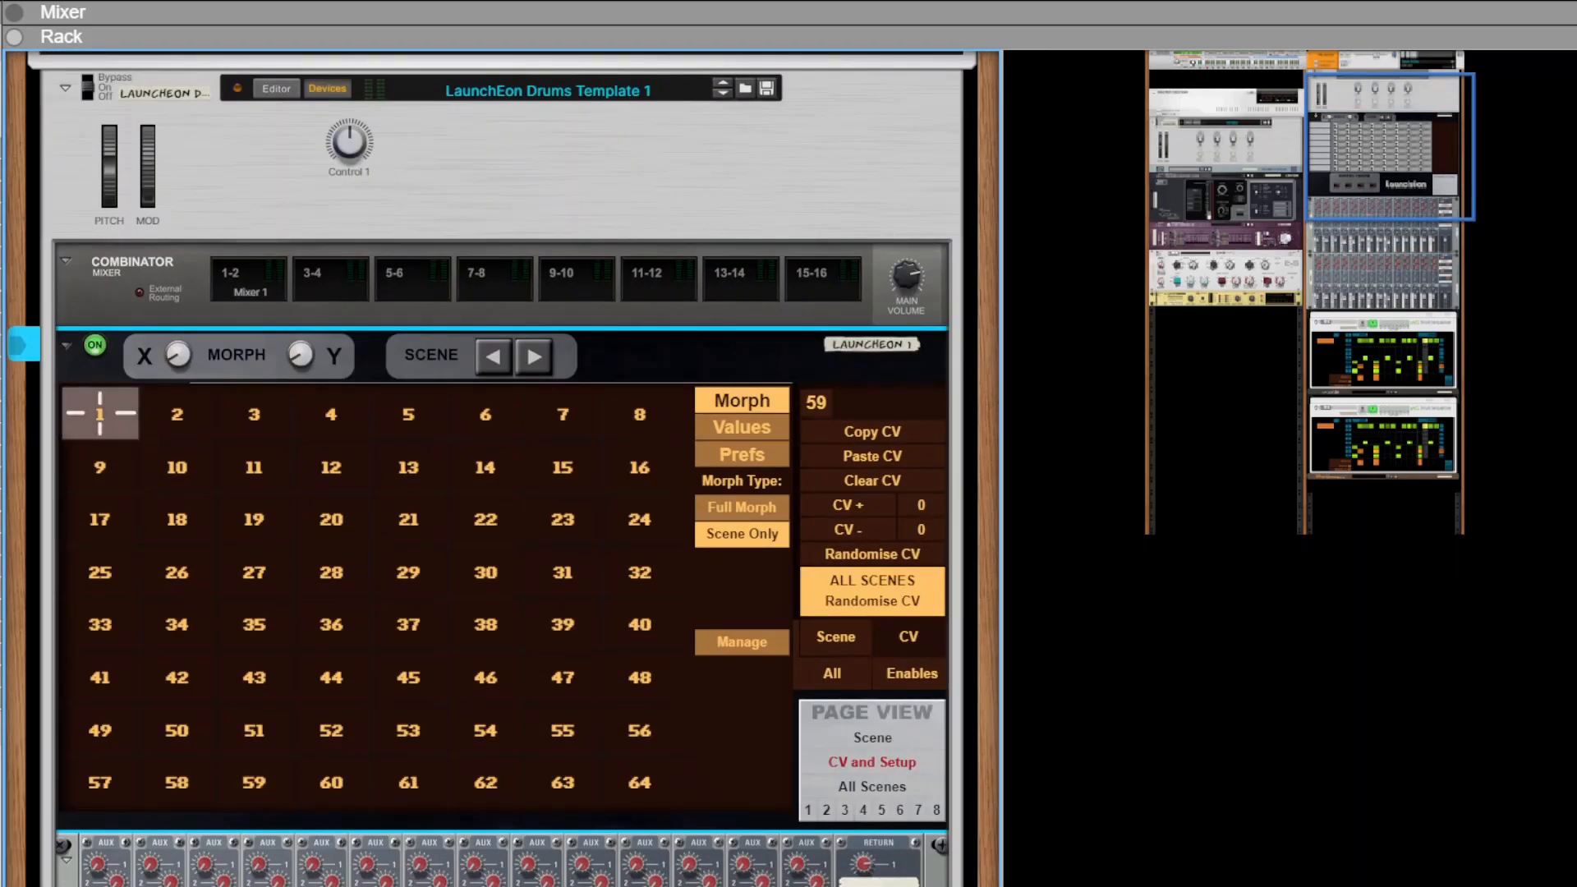
click(414, 520)
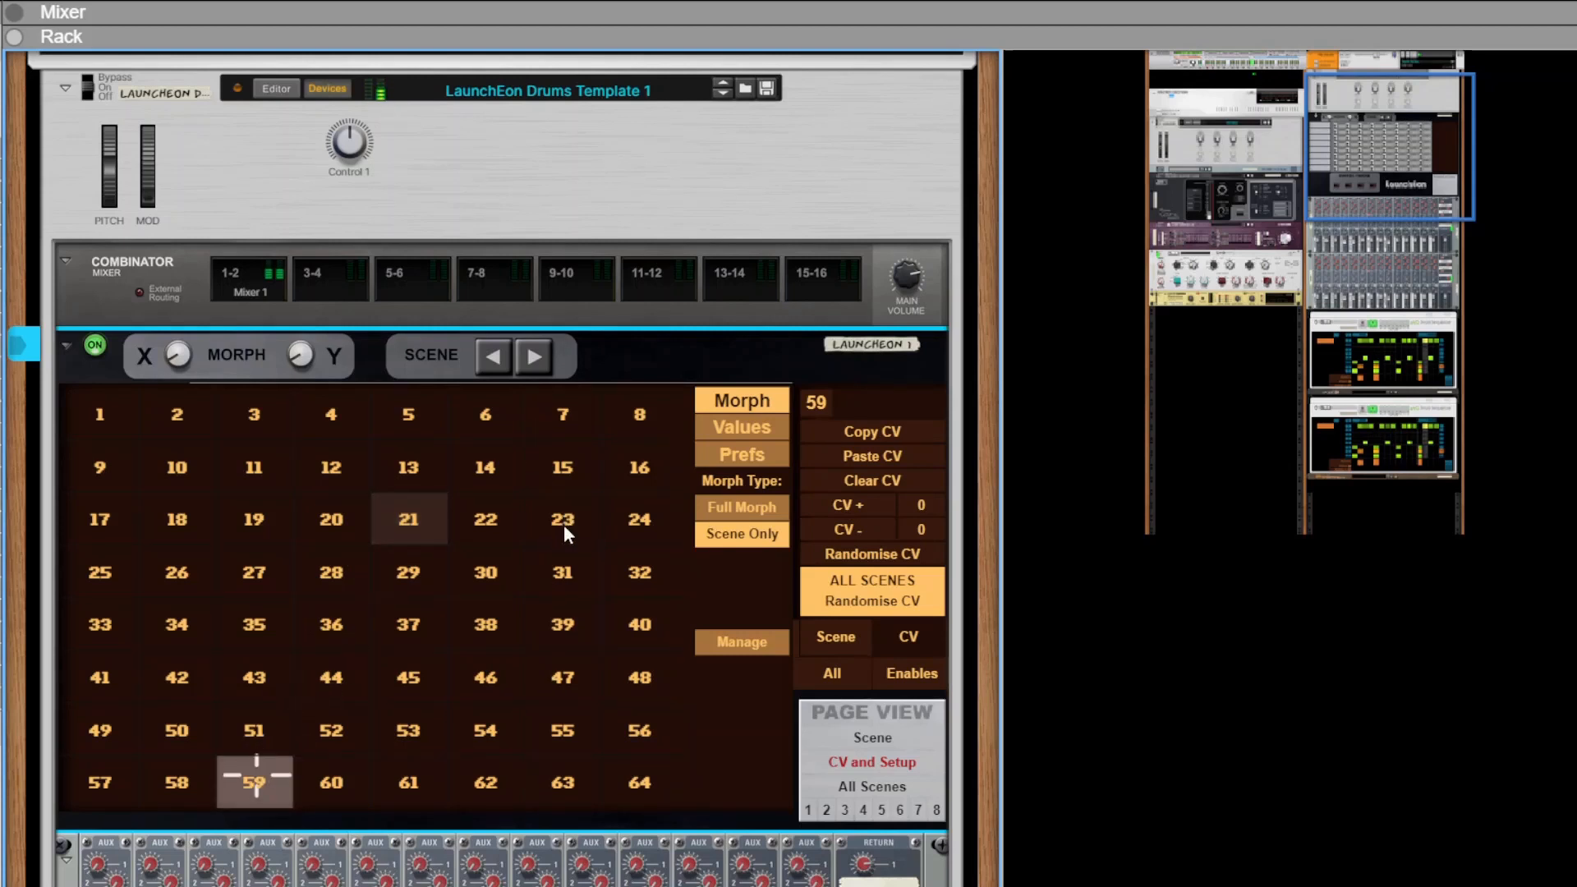
click(256, 728)
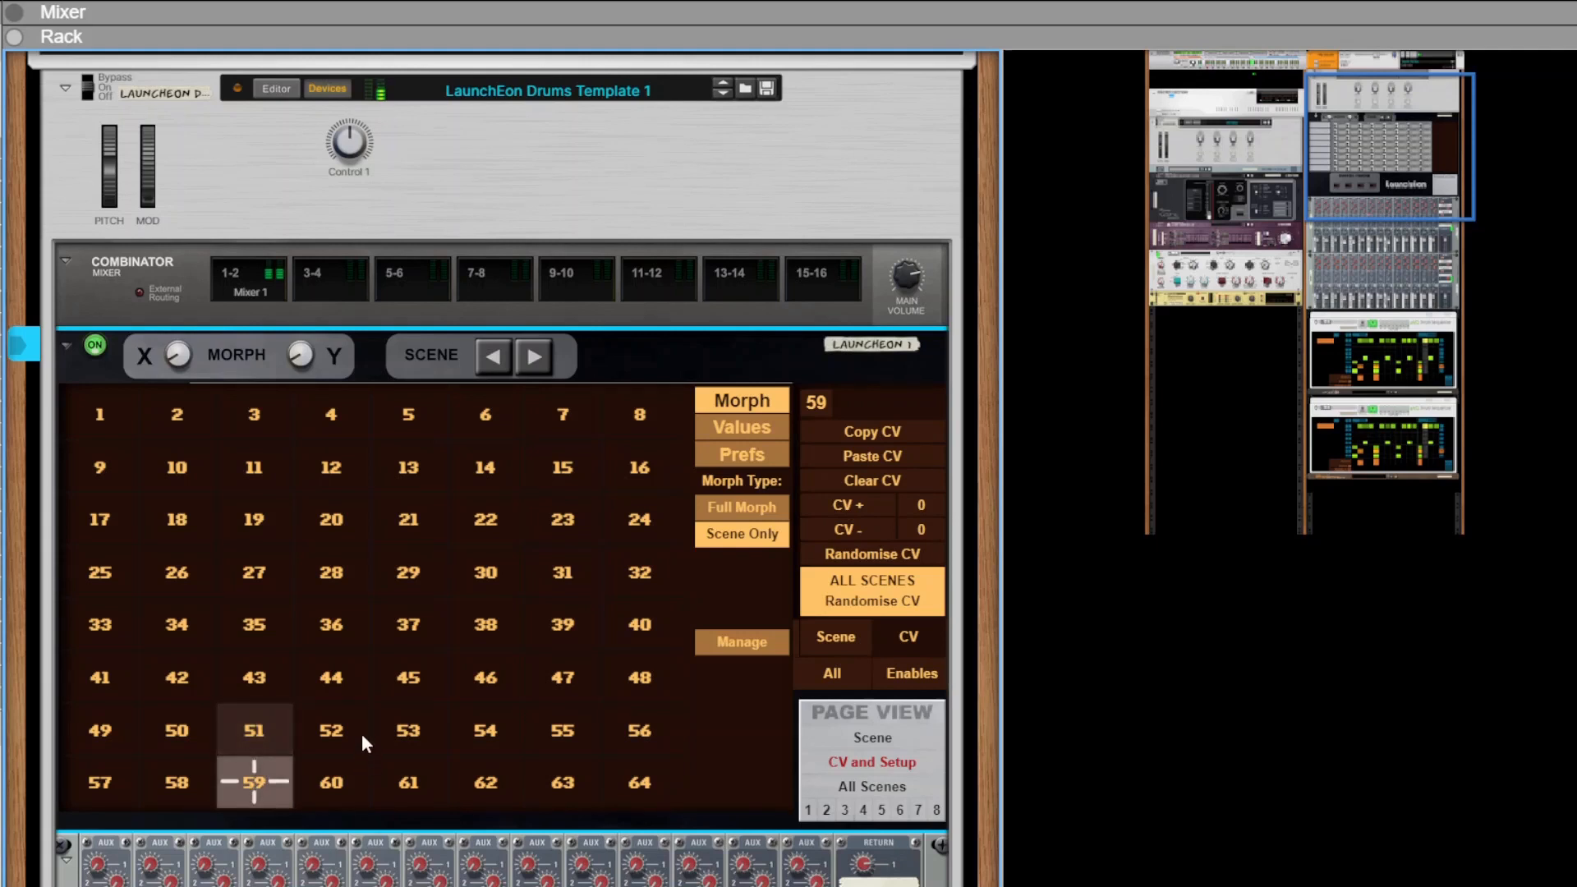
click(254, 626)
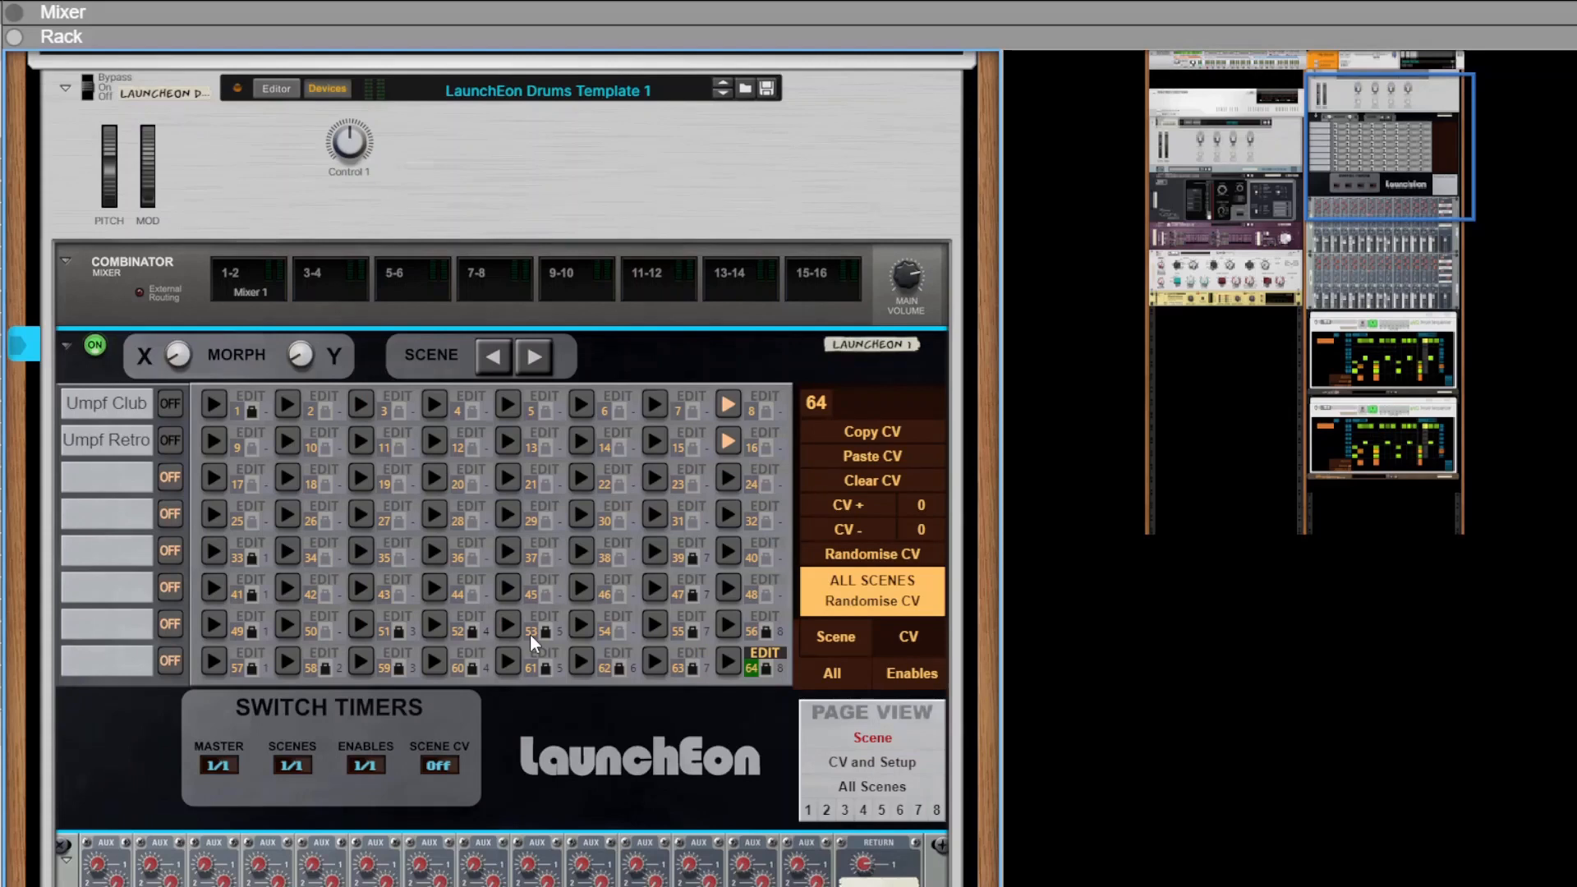